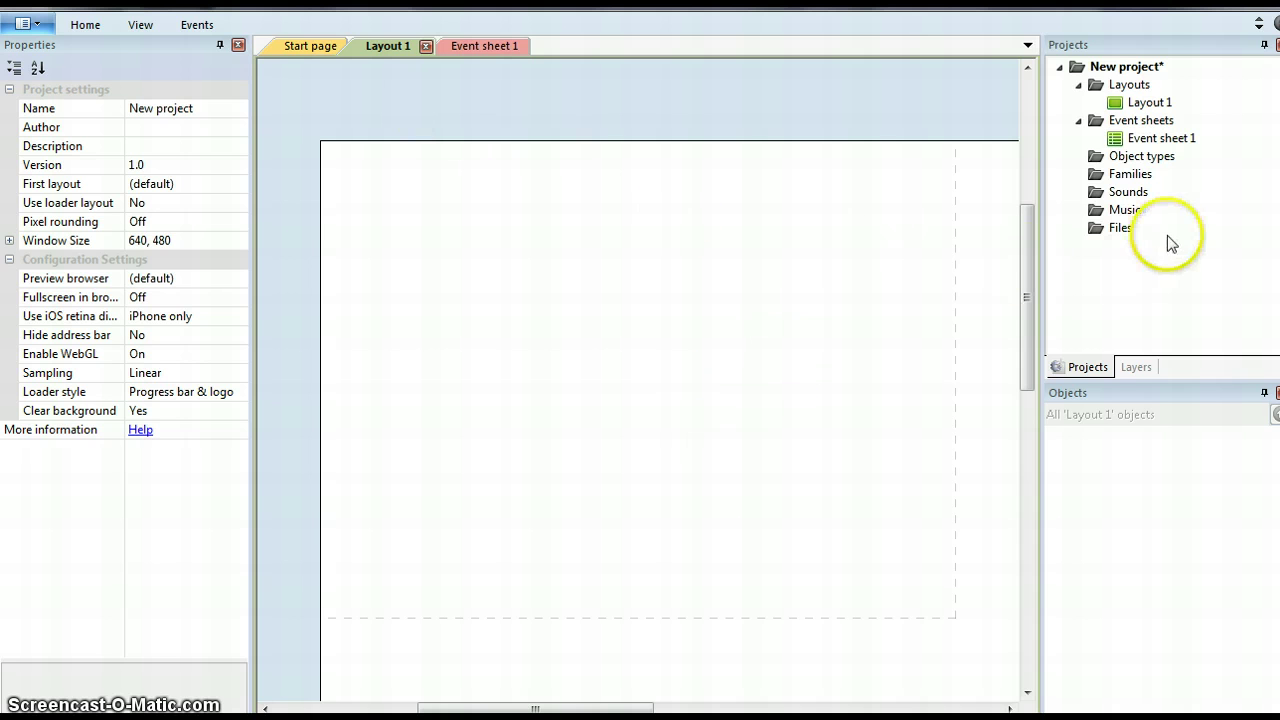
Switch to the browser to view the course page's Arkanoid sprite sheets.
{"action": "key", "text": "alt+Tab"}
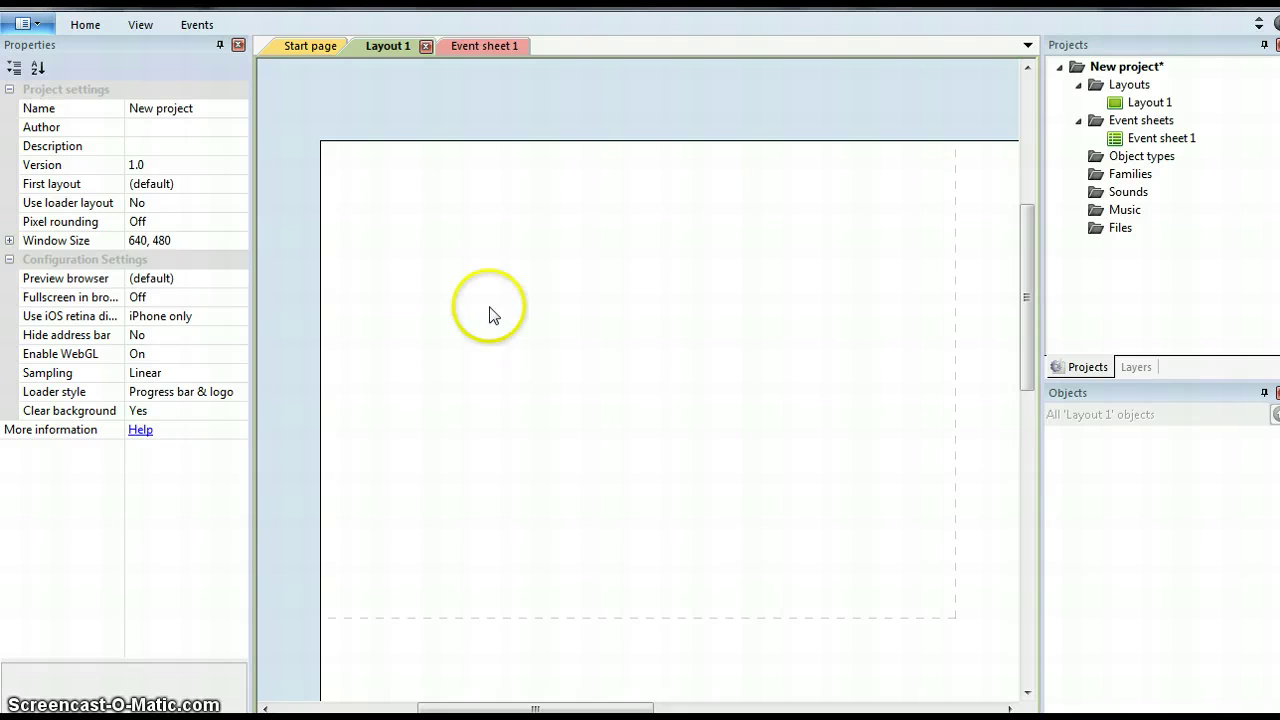
Insert a Sprite object into Layout 1 and open its blank 256×256 frame in the image editor.
{"action": "left_click", "coordinate": [410, 278]}
{"action": "double_click", "coordinate": [410, 278]}
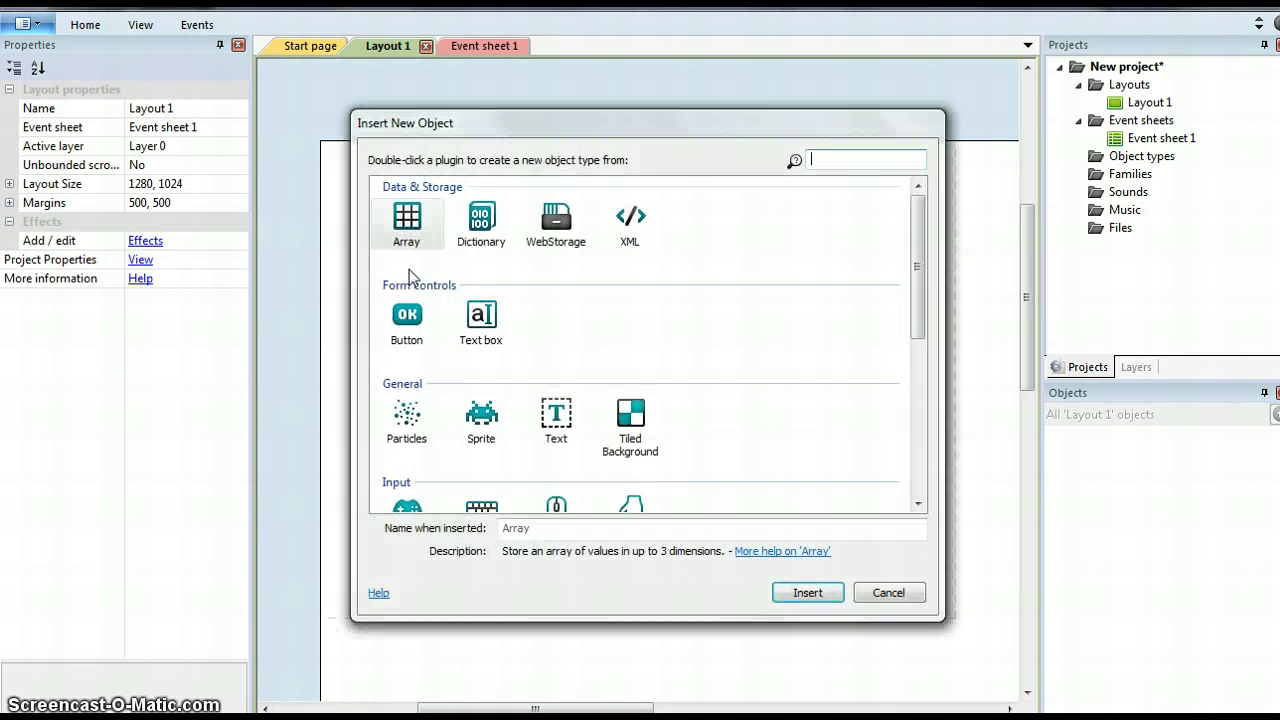
{"action": "left_click", "coordinate": [512, 440]}
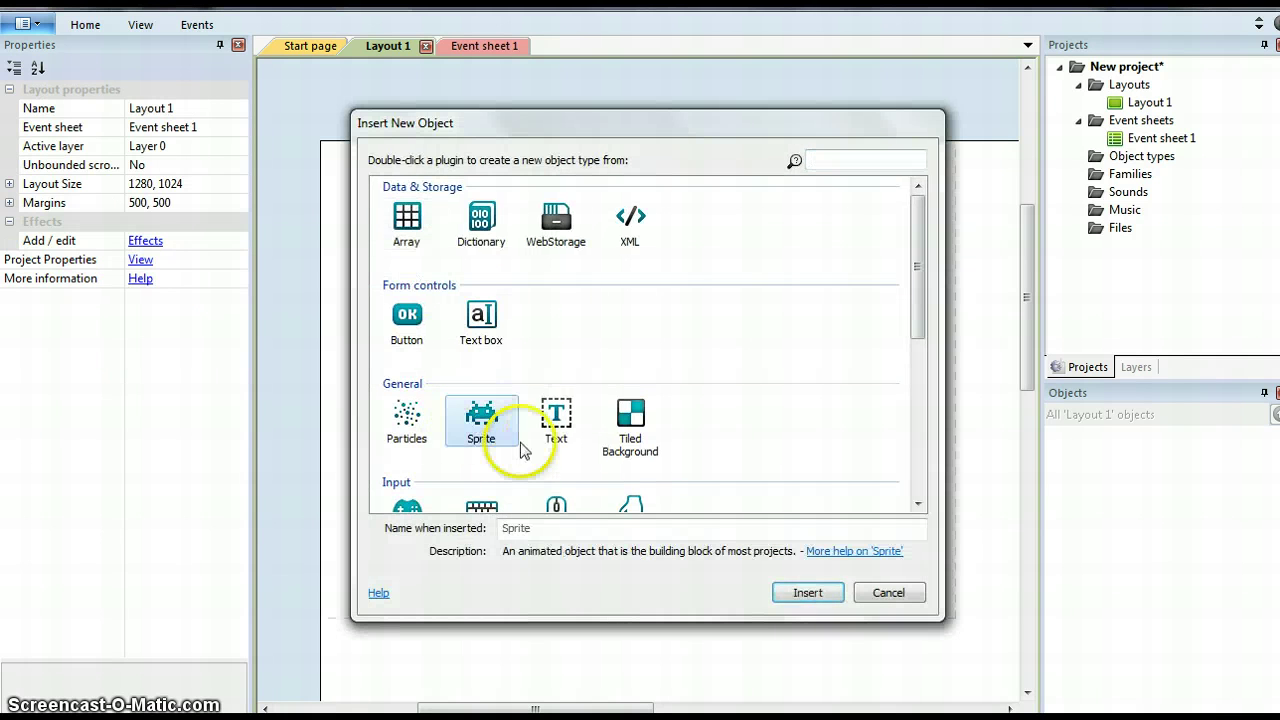
{"action": "left_click", "coordinate": [808, 592]}
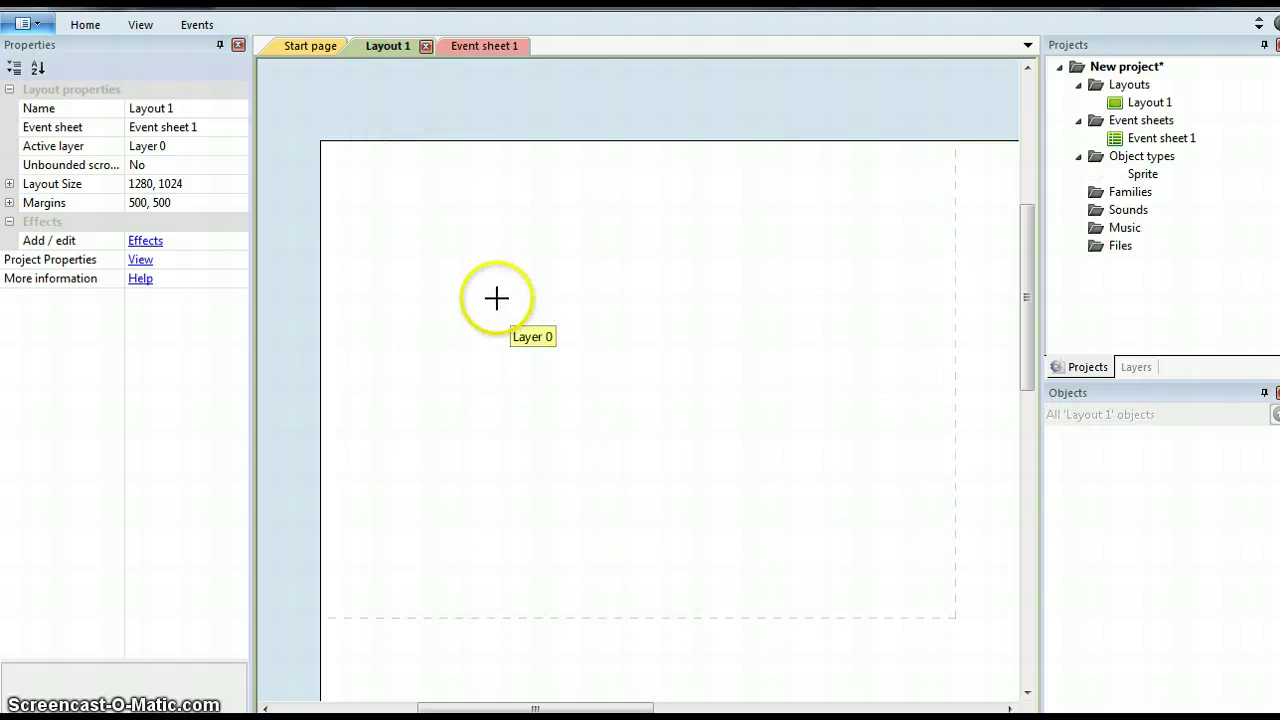
{"action": "left_click", "coordinate": [496, 297]}
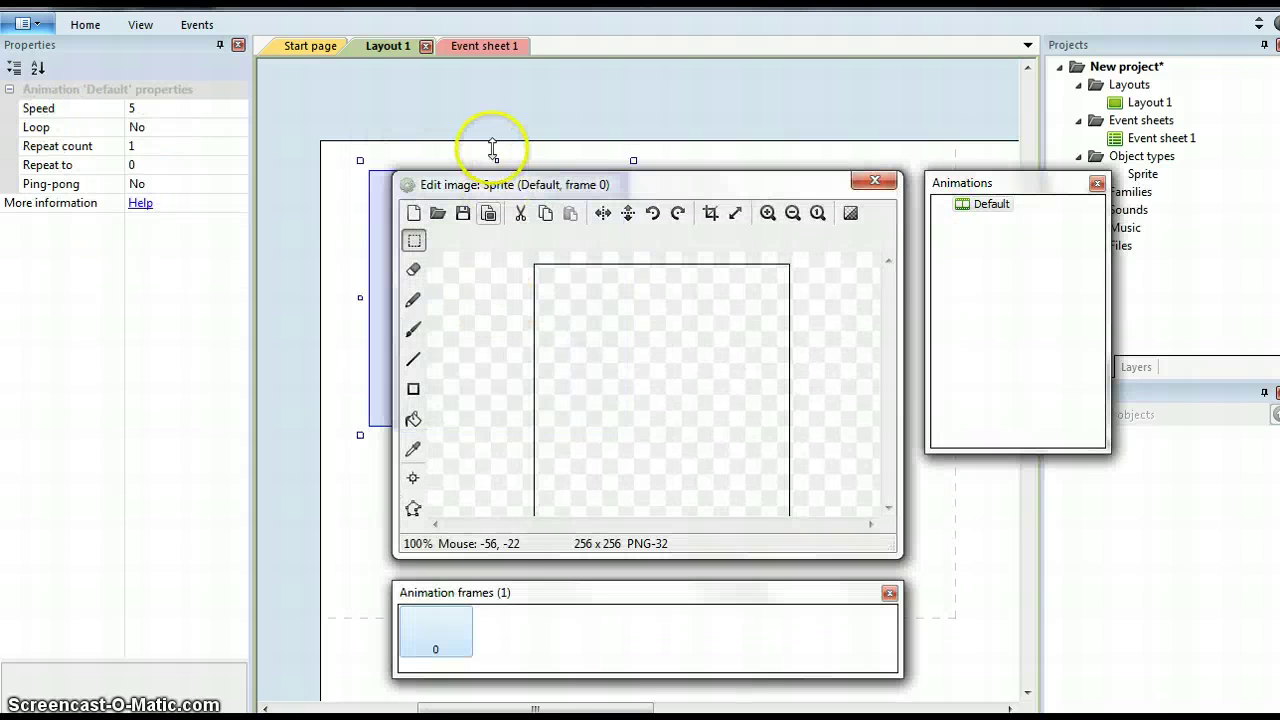
Load arinoid_master.png into the sprite's frame and scroll to the coloured bricks.
{"action": "left_click", "coordinate": [437, 214]}
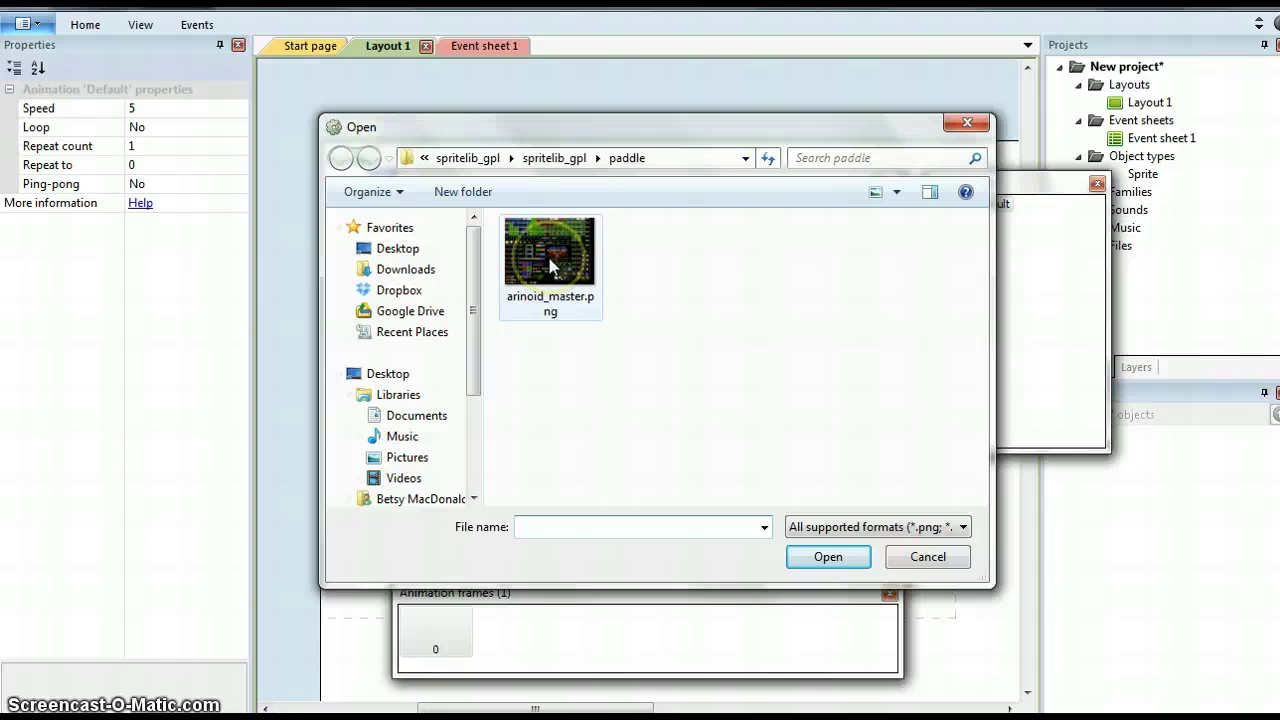
{"action": "double_click", "coordinate": [549, 262]}
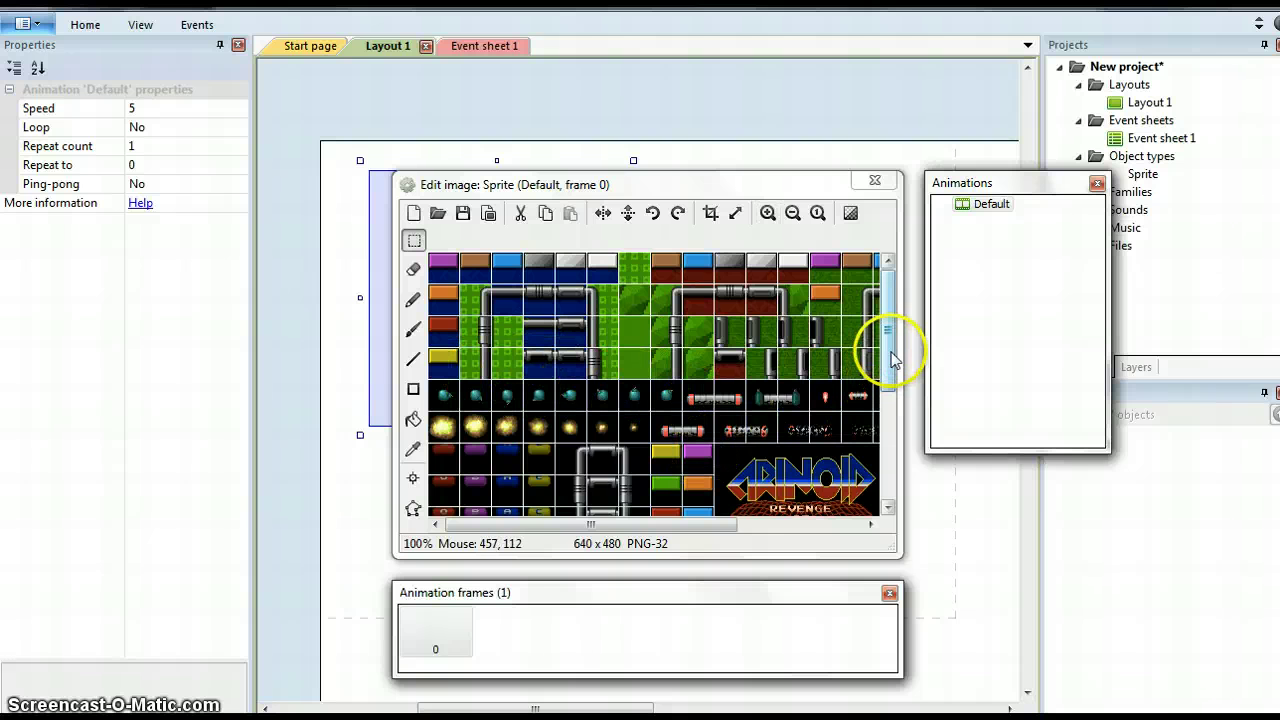
{"action": "mouse_move", "coordinate": [888, 343]}
{"action": "left_mouse_down"}
{"action": "mouse_move", "coordinate": [888, 462]}
{"action": "mouse_move", "coordinate": [887, 323]}
{"action": "left_mouse_up"}
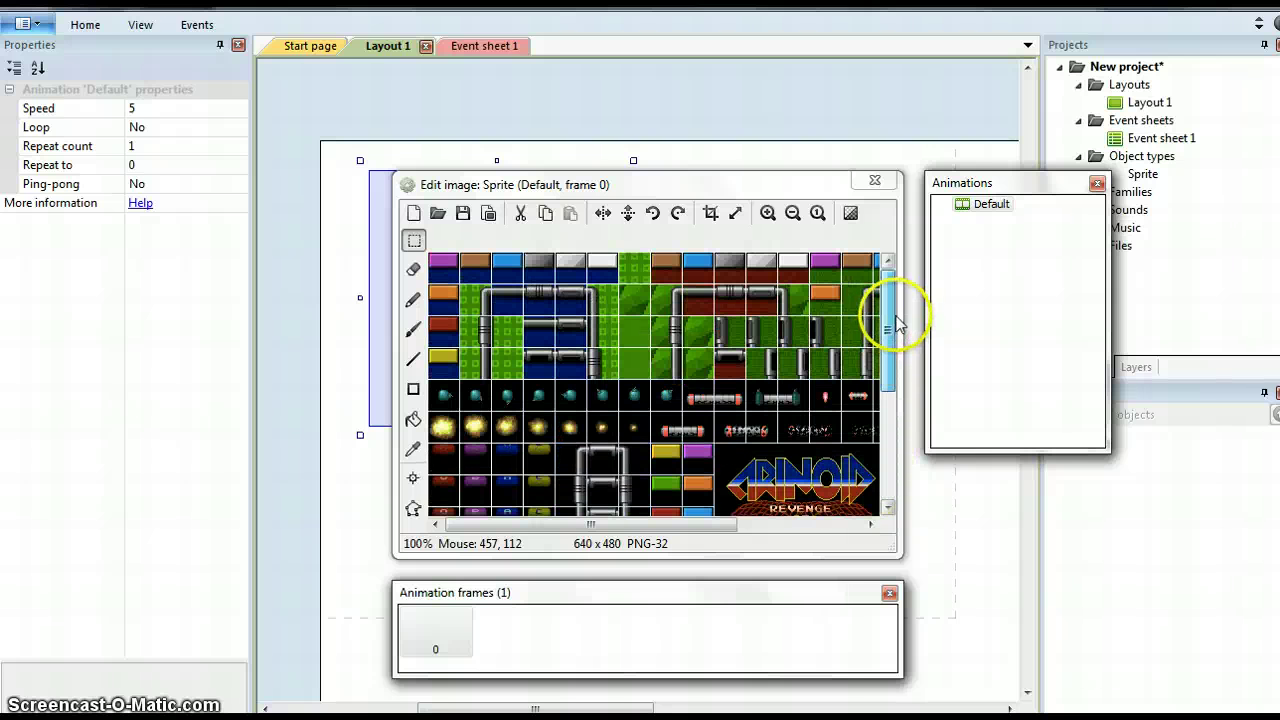
{"action": "left_click_drag", "start_coordinate": [575, 524], "coordinate": [529, 524]}
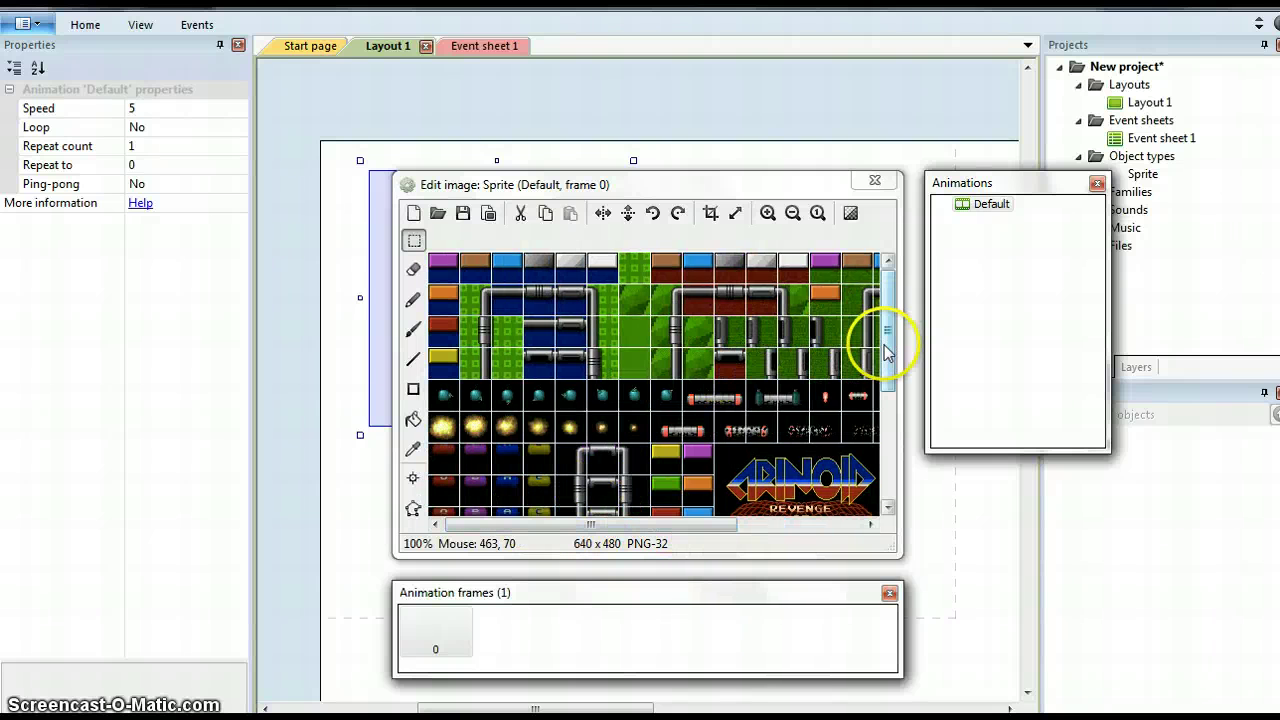
{"action": "left_click_drag", "start_coordinate": [885, 350], "coordinate": [831, 380]}
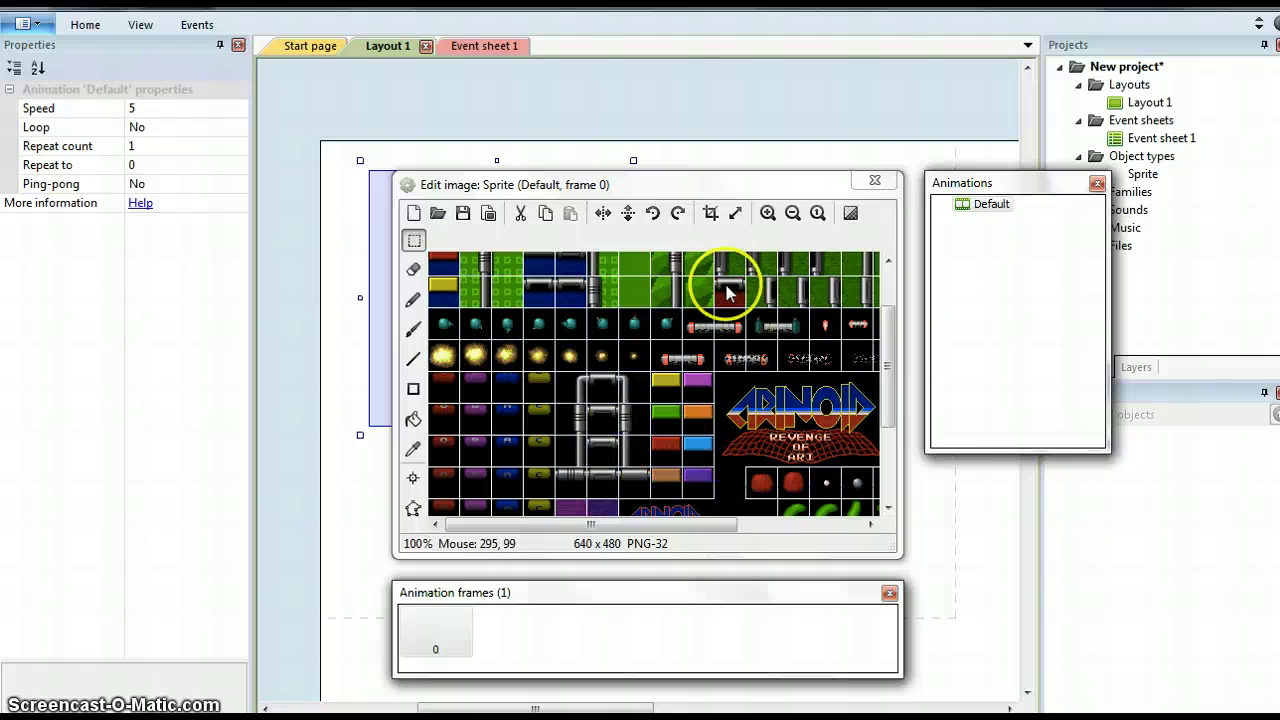
Zoom to 400% and rectangle-select the purple brick precisely, then copy it.
{"action": "left_click", "coordinate": [767, 212]}
{"action": "left_click", "coordinate": [767, 212]}
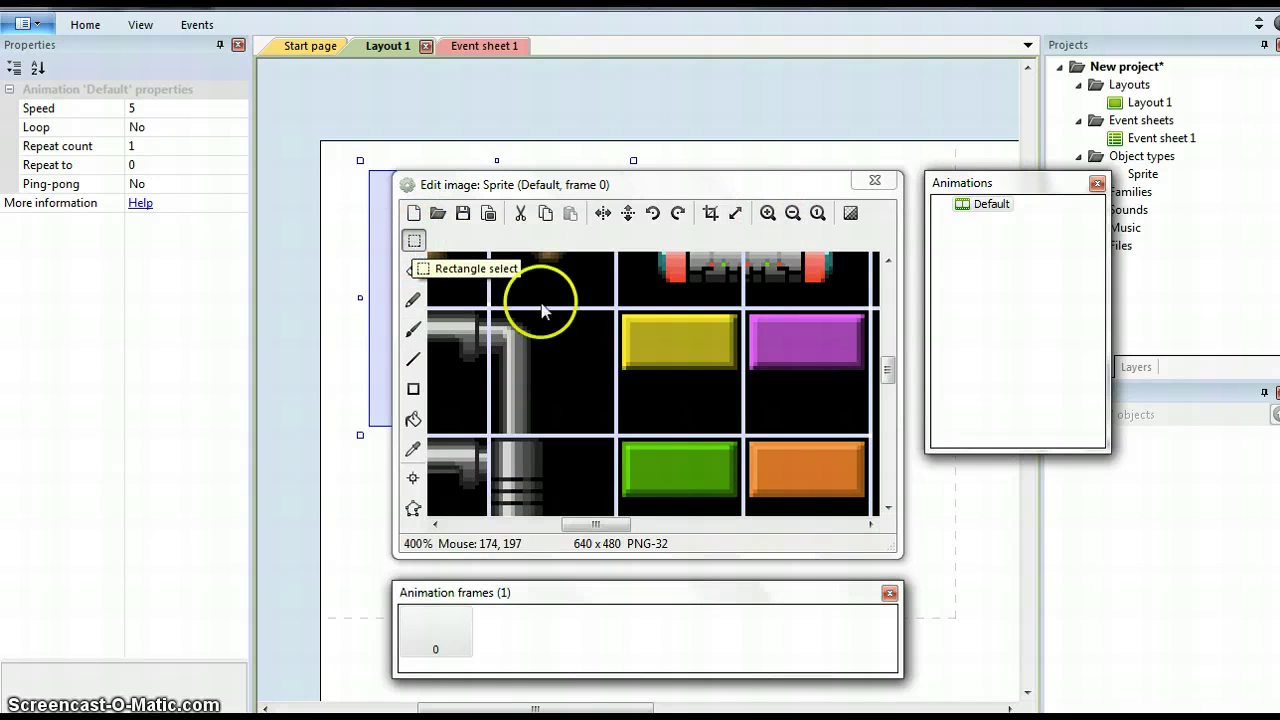
{"action": "left_click_drag", "start_coordinate": [748, 372], "coordinate": [862, 320]}
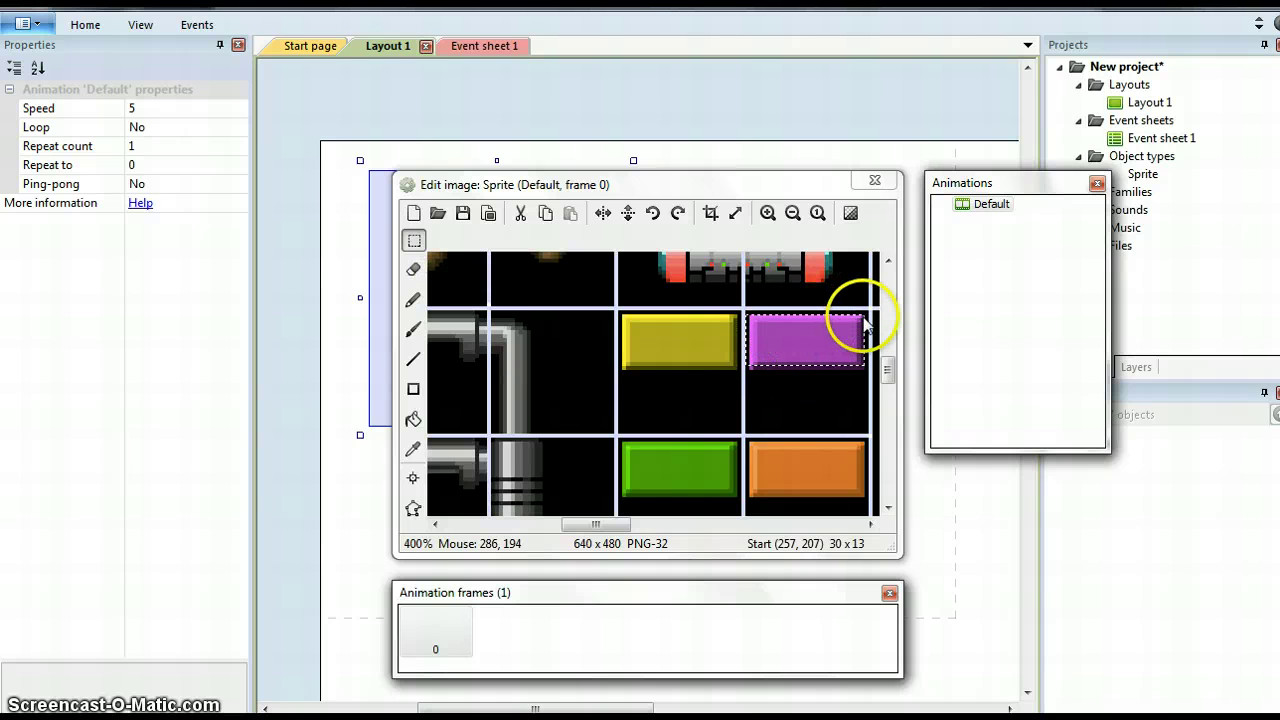
{"action": "left_click", "coordinate": [810, 411]}
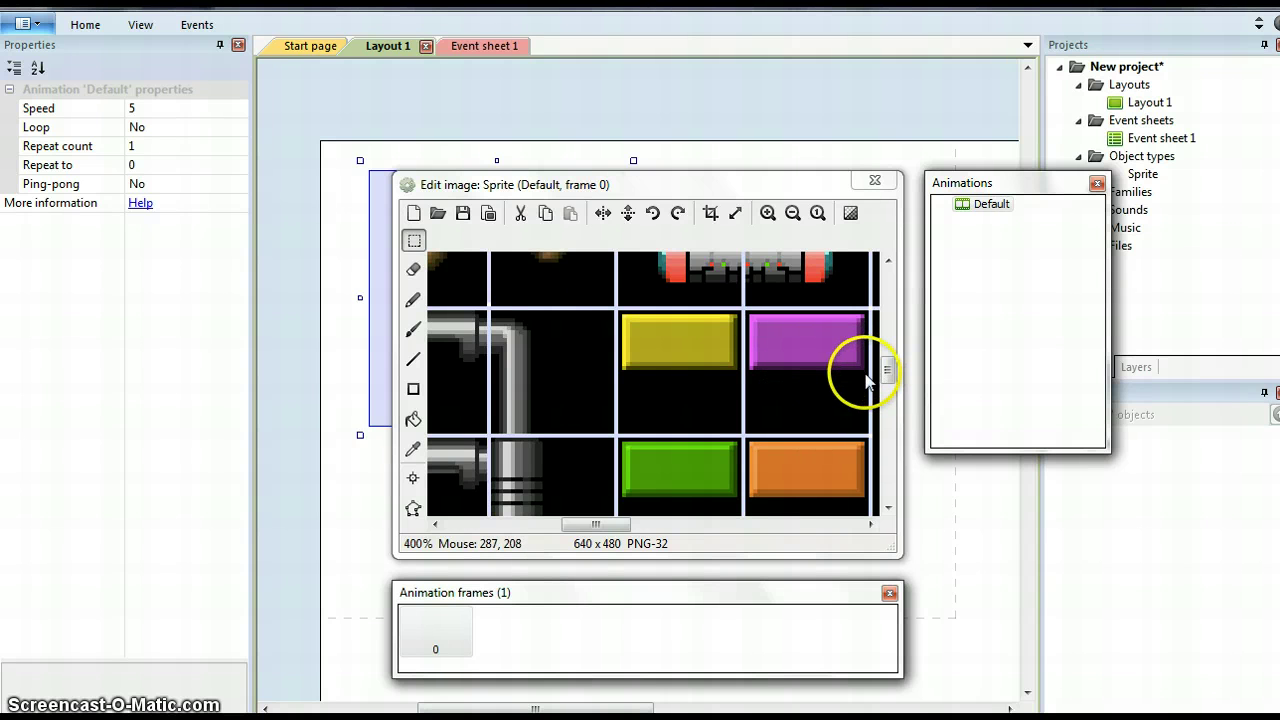
{"action": "left_click_drag", "start_coordinate": [864, 381], "coordinate": [748, 318]}
{"action": "left_click", "coordinate": [796, 370]}
{"action": "left_click_drag", "start_coordinate": [867, 380], "coordinate": [748, 318]}
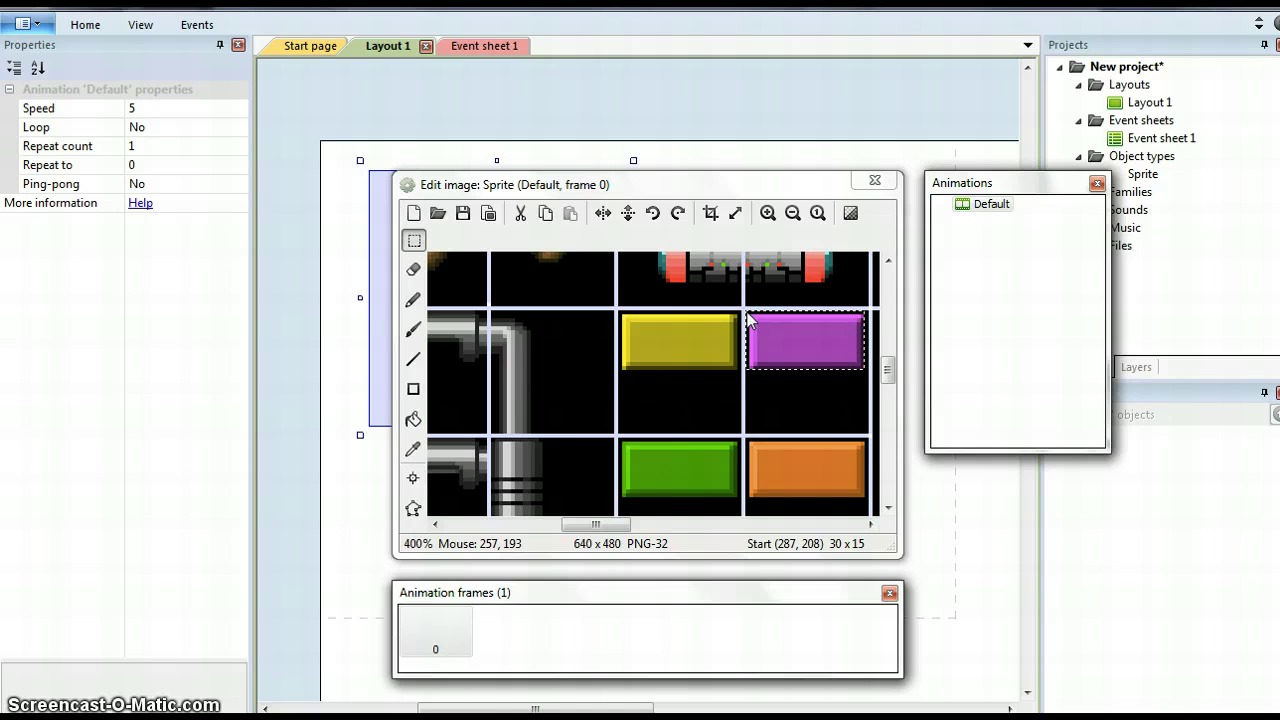
{"action": "left_click", "coordinate": [788, 467]}
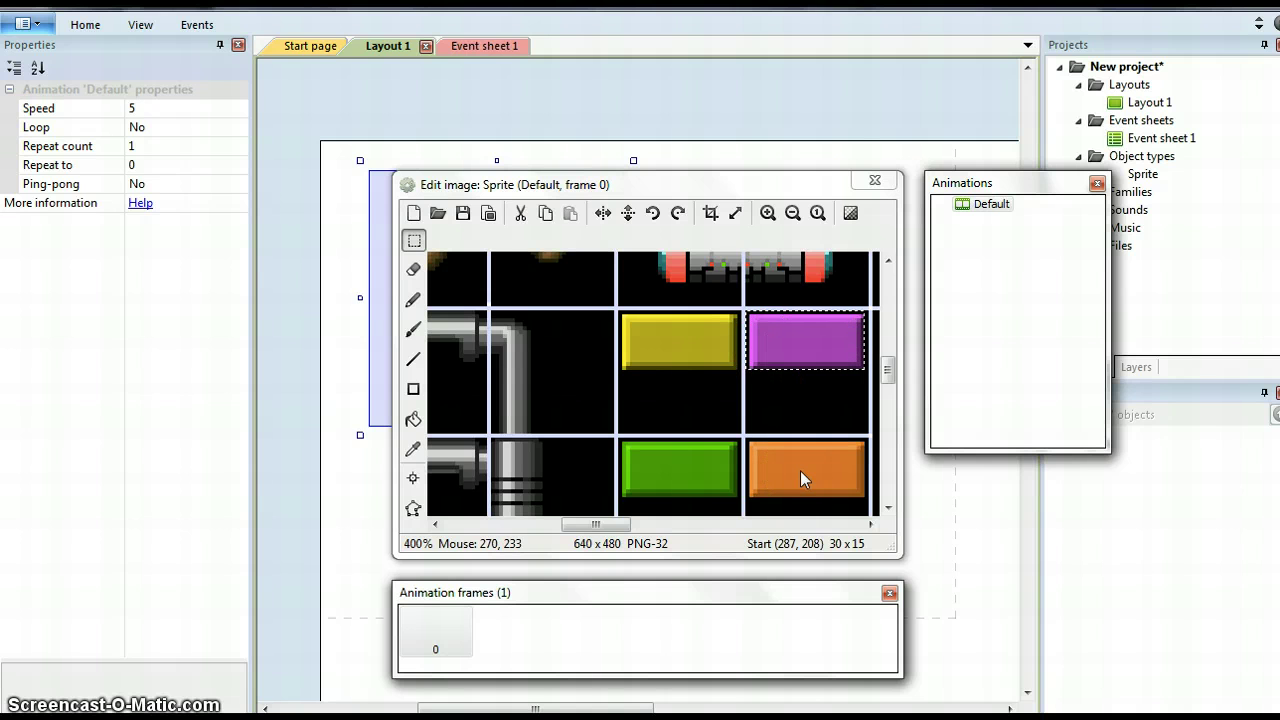
{"action": "left_click", "coordinate": [545, 213]}
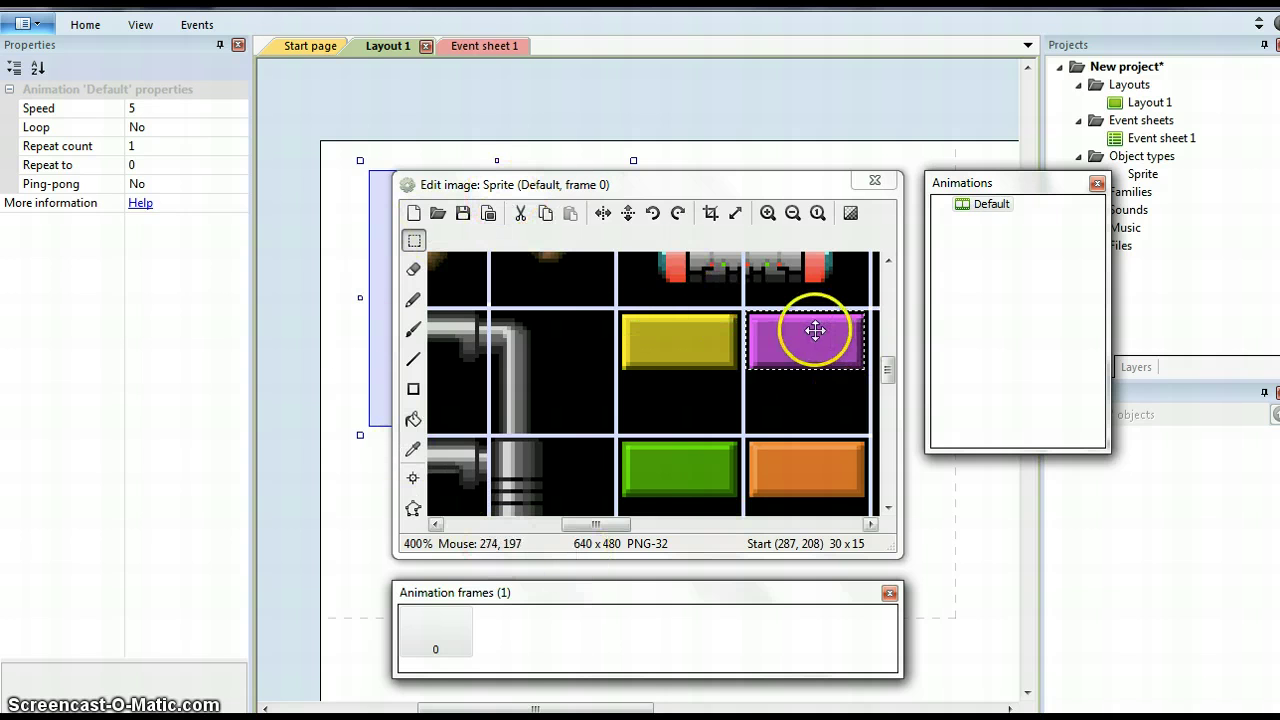
Crop the frame to the purple brick, then recrop it to 29×14 without the border.
{"action": "left_click", "coordinate": [710, 213]}
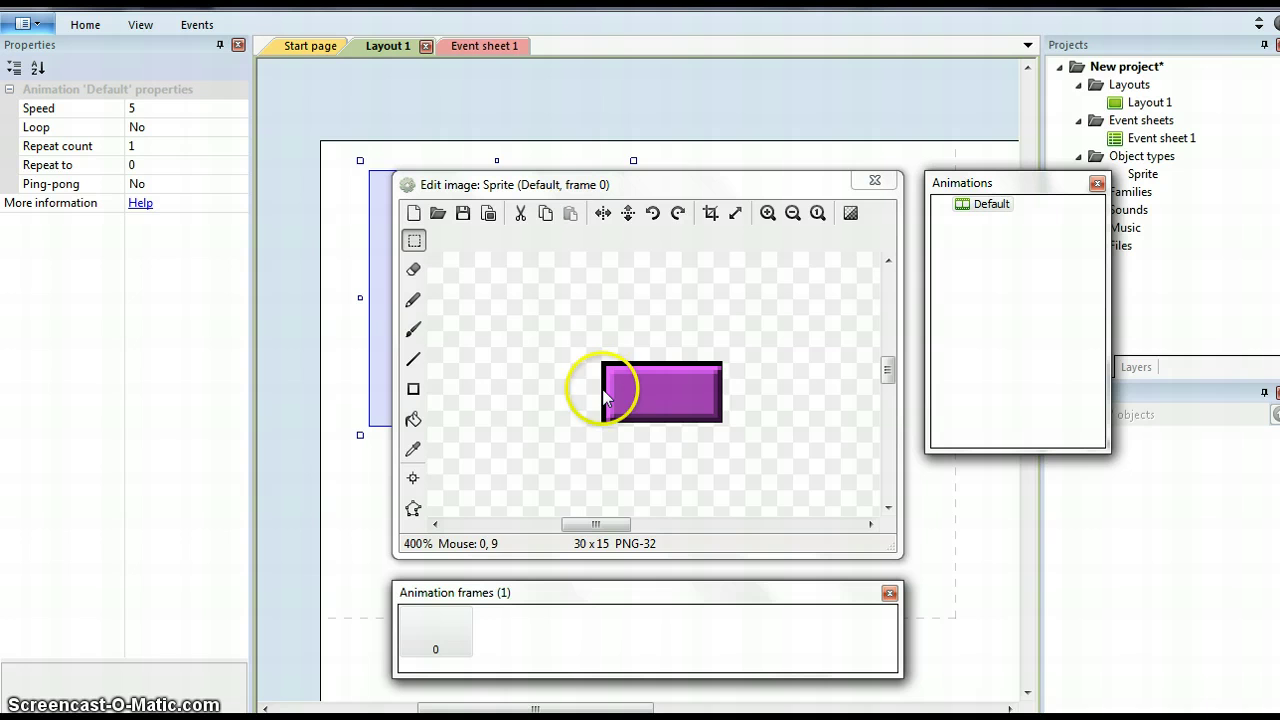
{"action": "left_click_drag", "start_coordinate": [734, 430], "coordinate": [608, 371]}
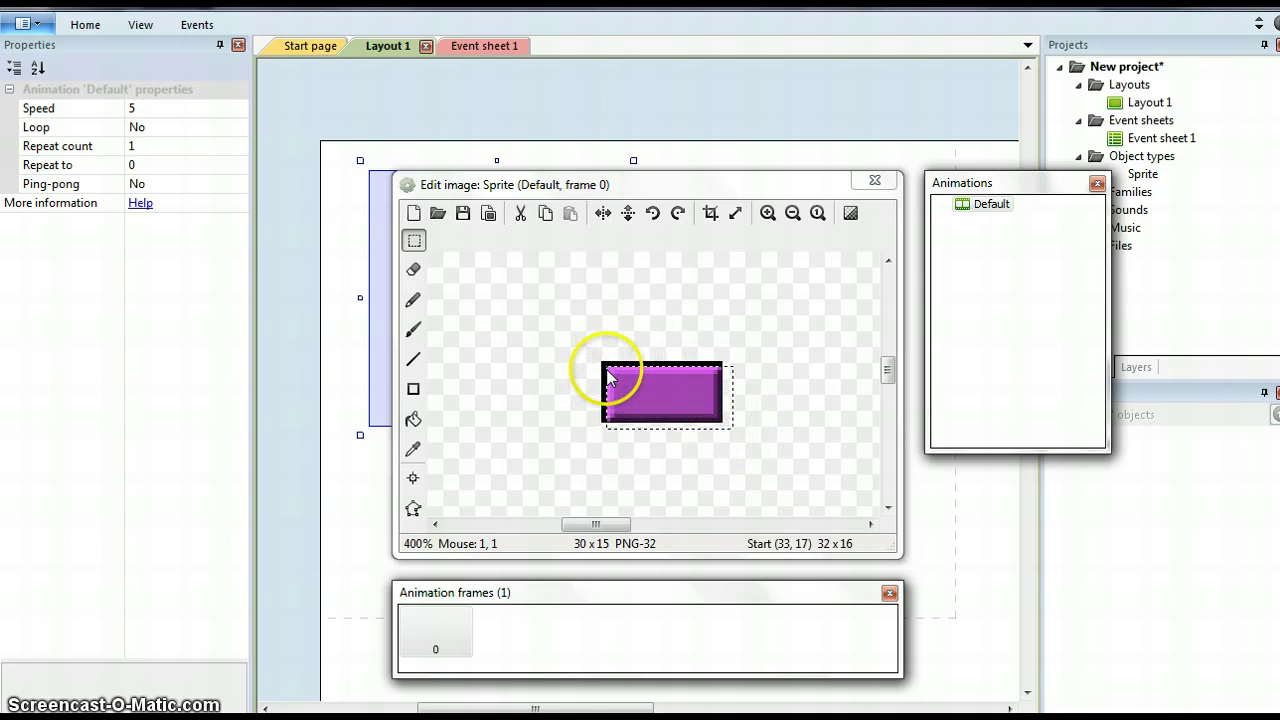
{"action": "left_click", "coordinate": [711, 214]}
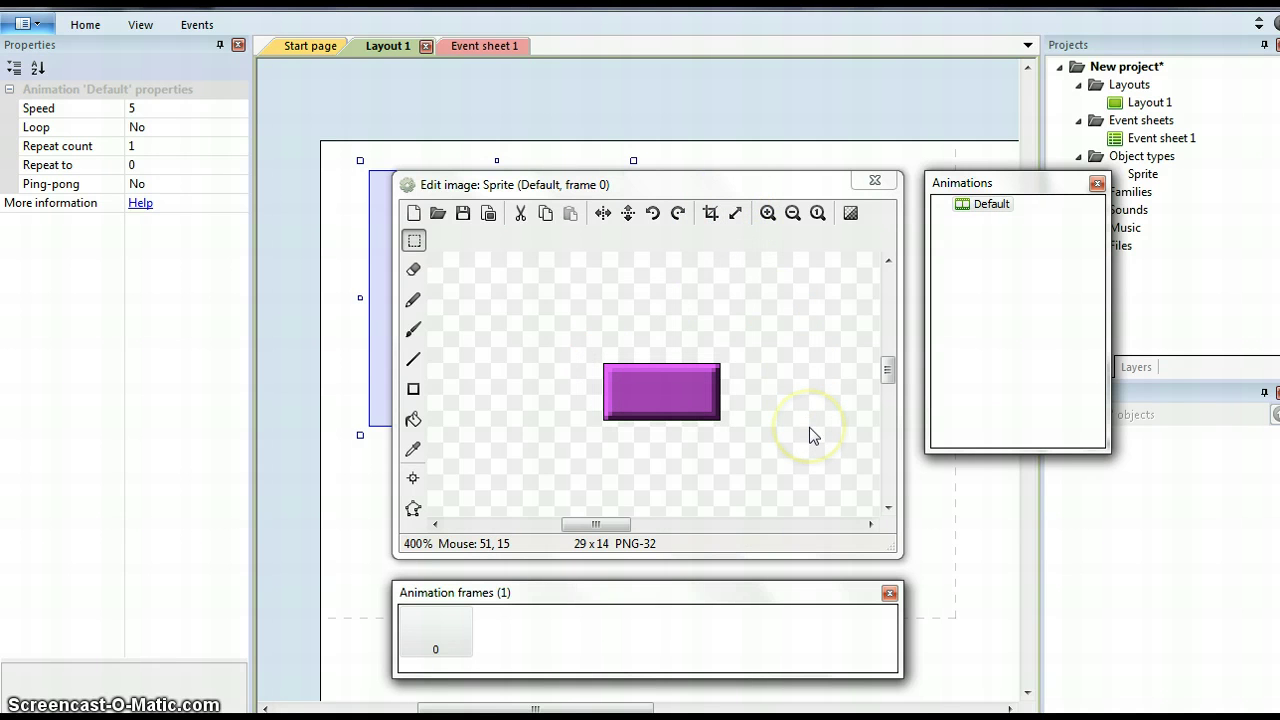
Close the image editor and rename the sprite object type to Purple.
{"action": "left_click", "coordinate": [873, 181]}
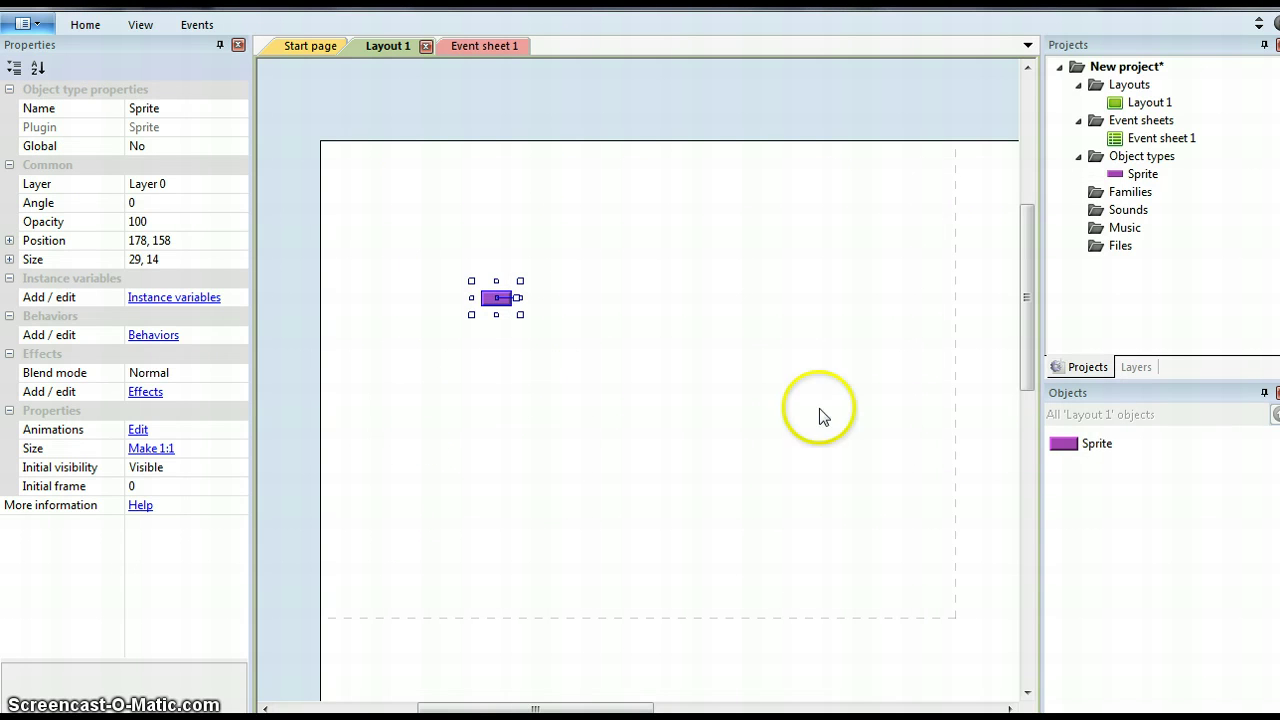
{"action": "right_click", "coordinate": [1099, 452]}
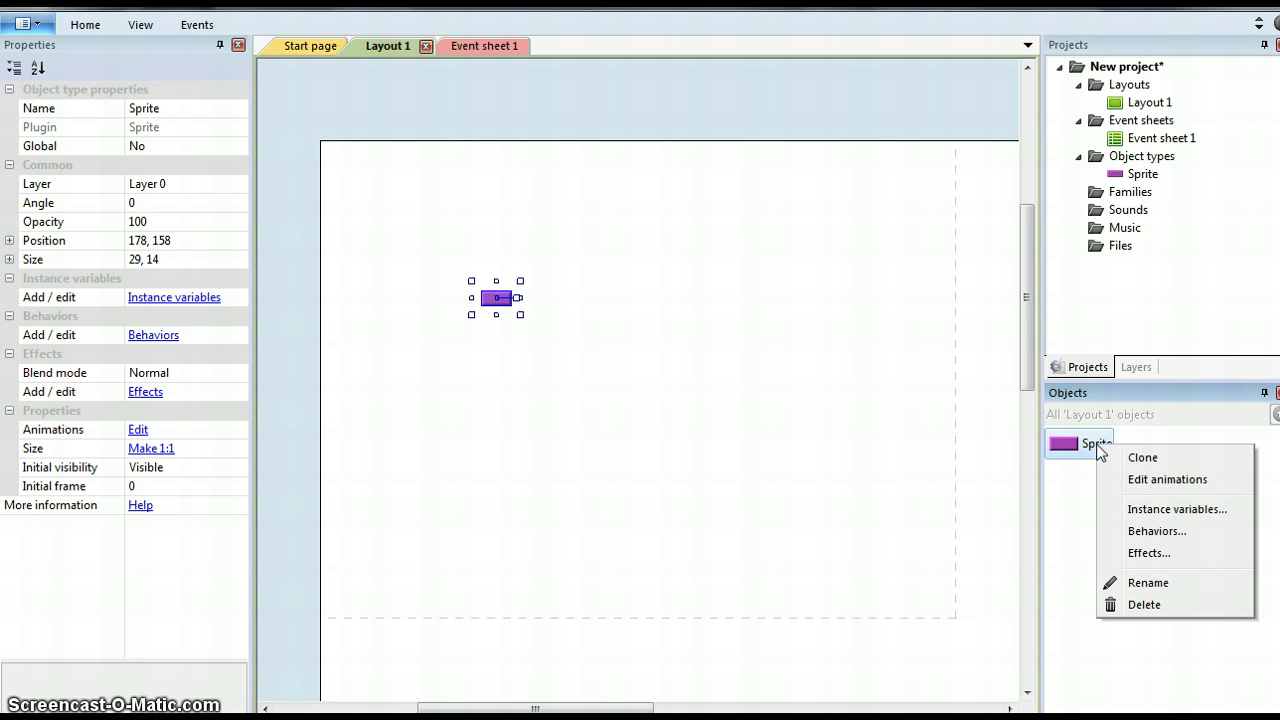
{"action": "left_click", "coordinate": [1147, 584]}
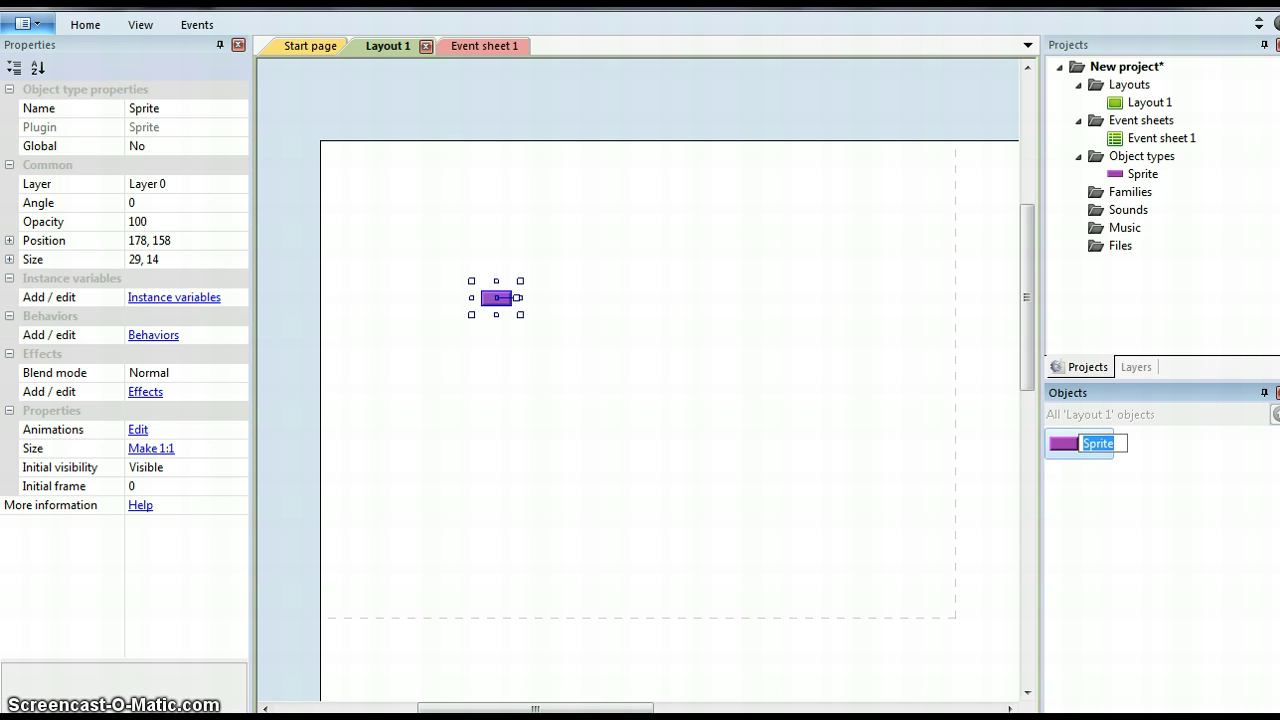
{"action": "type", "text": "Purple"}
{"action": "key", "text": "Return"}
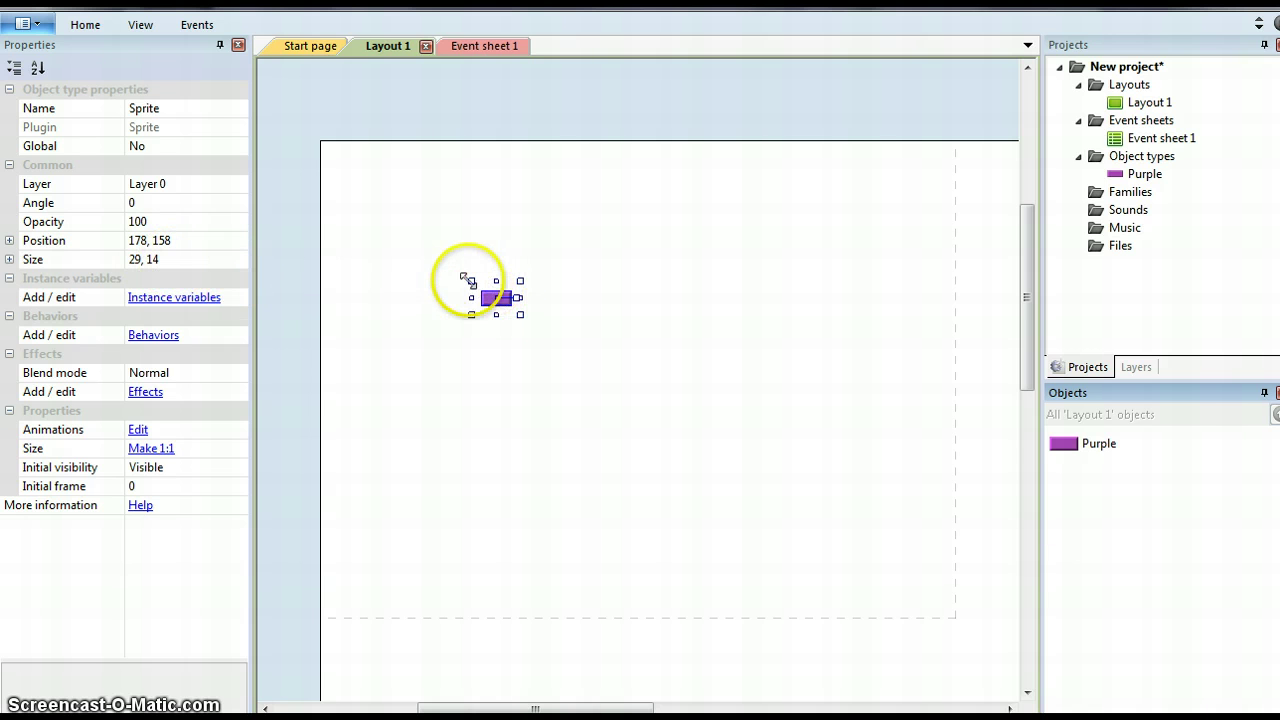
Resize the purple brick to 75, 30 and move it to the top-left corner at 45, 19.
{"action": "mouse_move", "coordinate": [430, 262]}
{"action": "left_mouse_down"}
{"action": "mouse_move", "coordinate": [491, 297]}
{"action": "mouse_move", "coordinate": [421, 254]}
{"action": "left_mouse_up"}
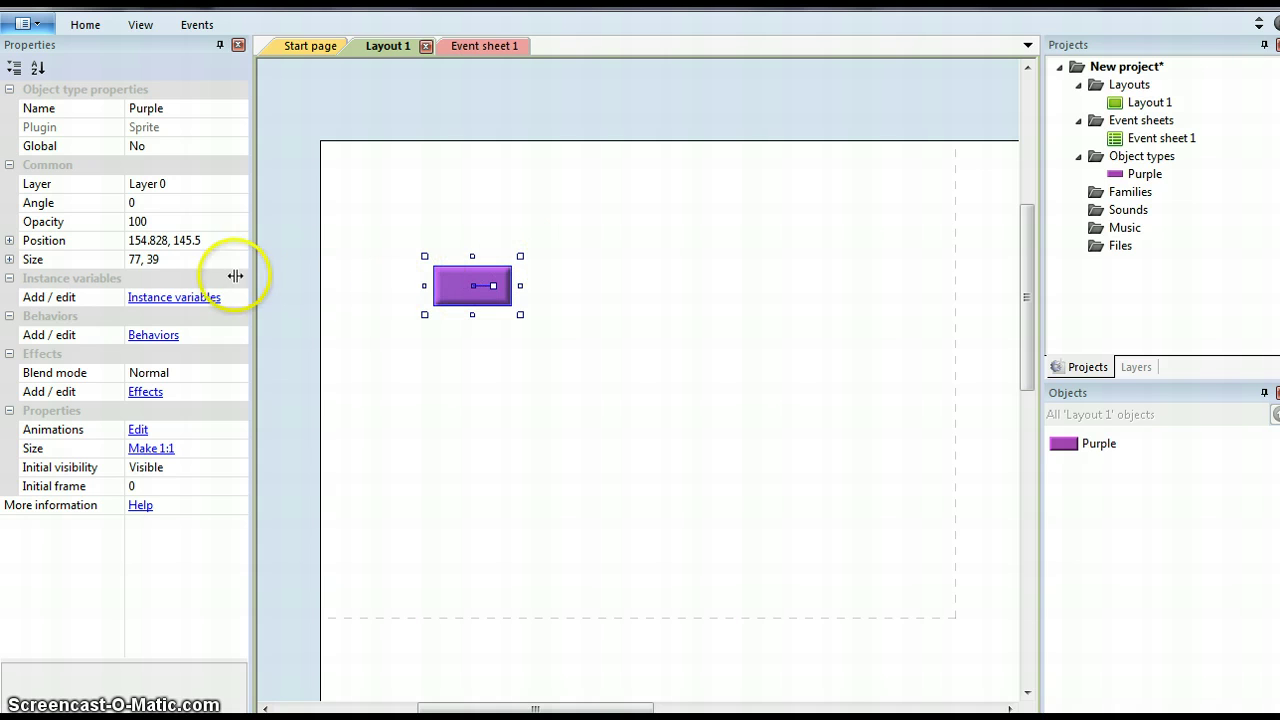
{"action": "left_click", "coordinate": [168, 262]}
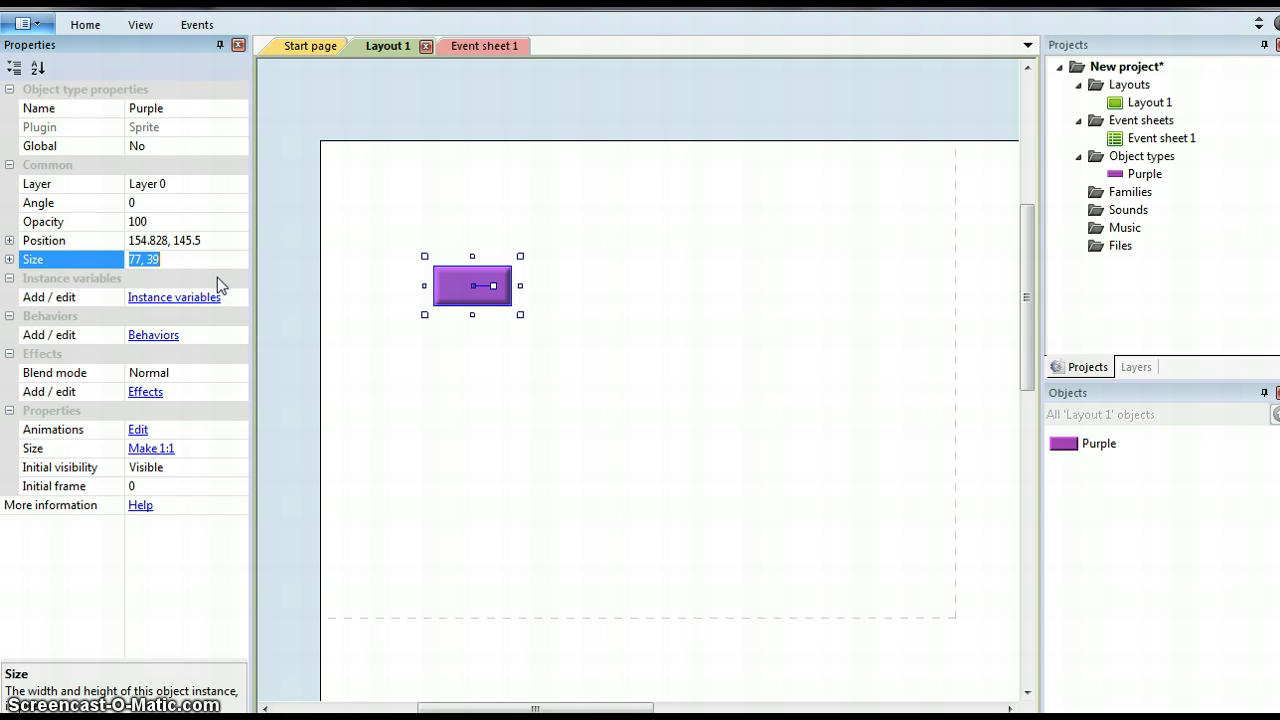
{"action": "type", "text": "75"}
{"action": "key", "text": "Return"}
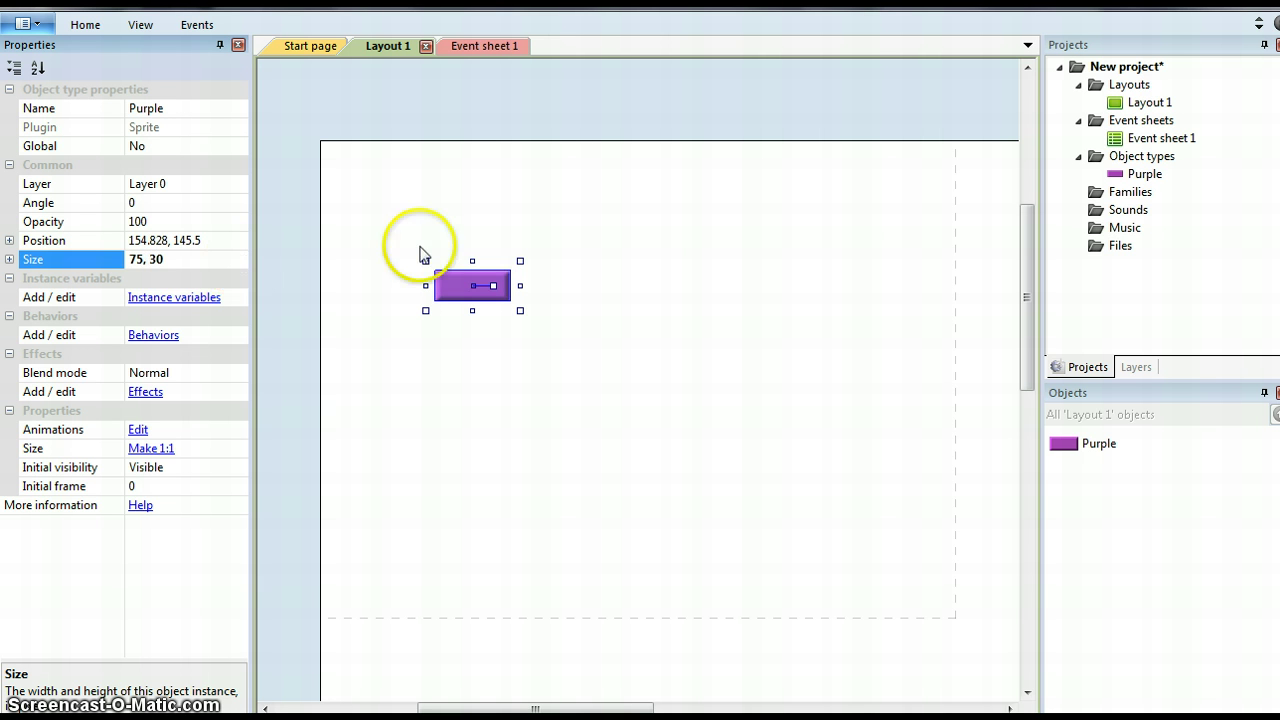
{"action": "left_click_drag", "start_coordinate": [452, 288], "coordinate": [349, 177]}
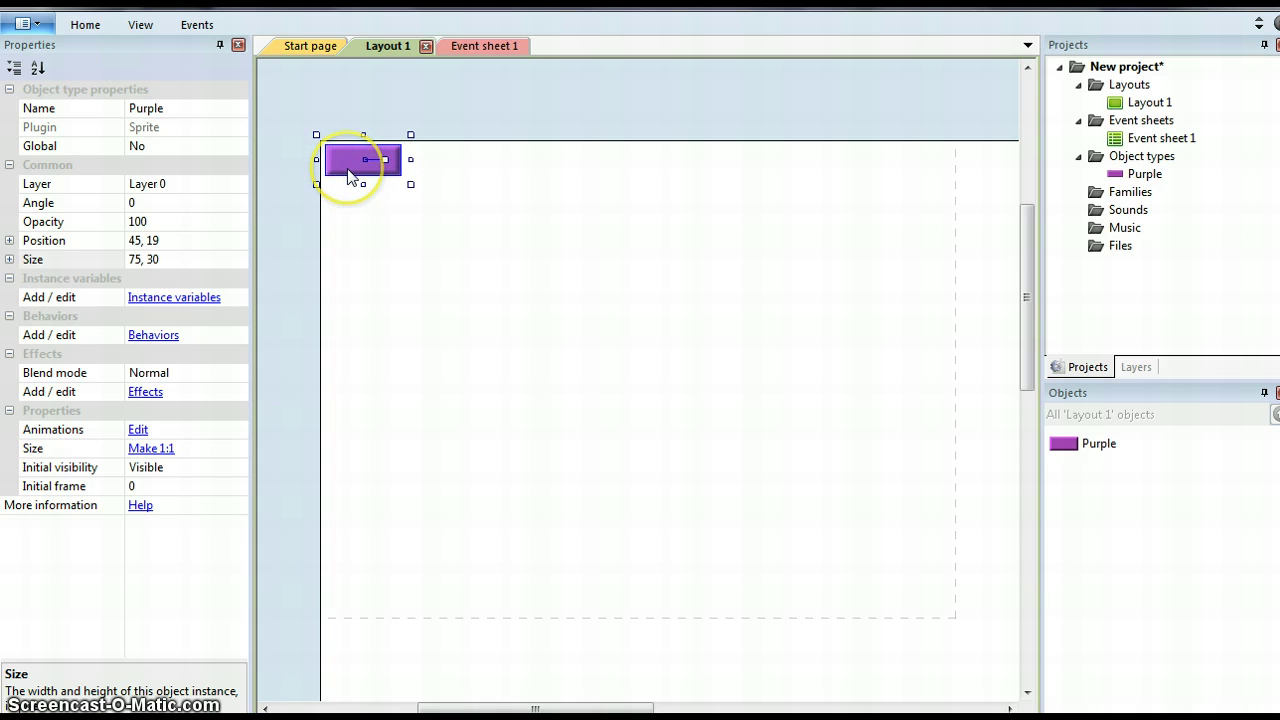
{"action": "left_click", "coordinate": [409, 282]}
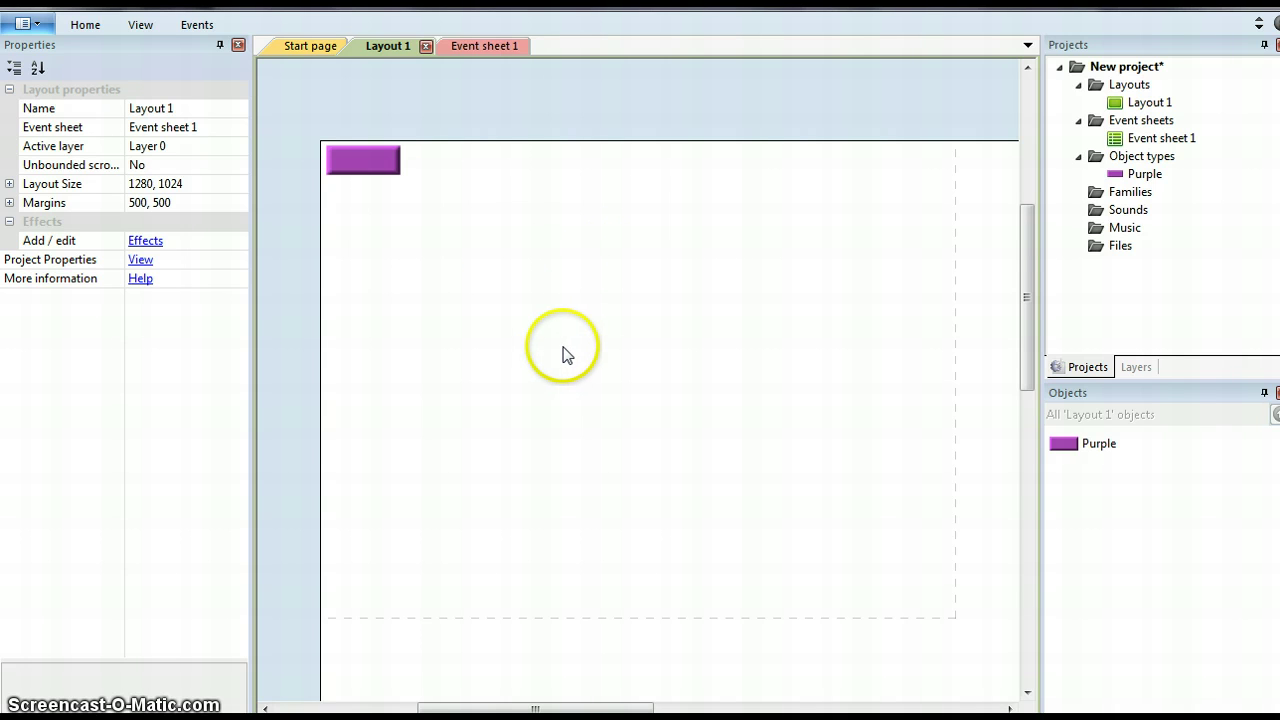
Insert a second Sprite on the layout and load arinoid_master.png into its frame.
{"action": "double_click", "coordinate": [575, 284]}
{"action": "left_click", "coordinate": [481, 421]}
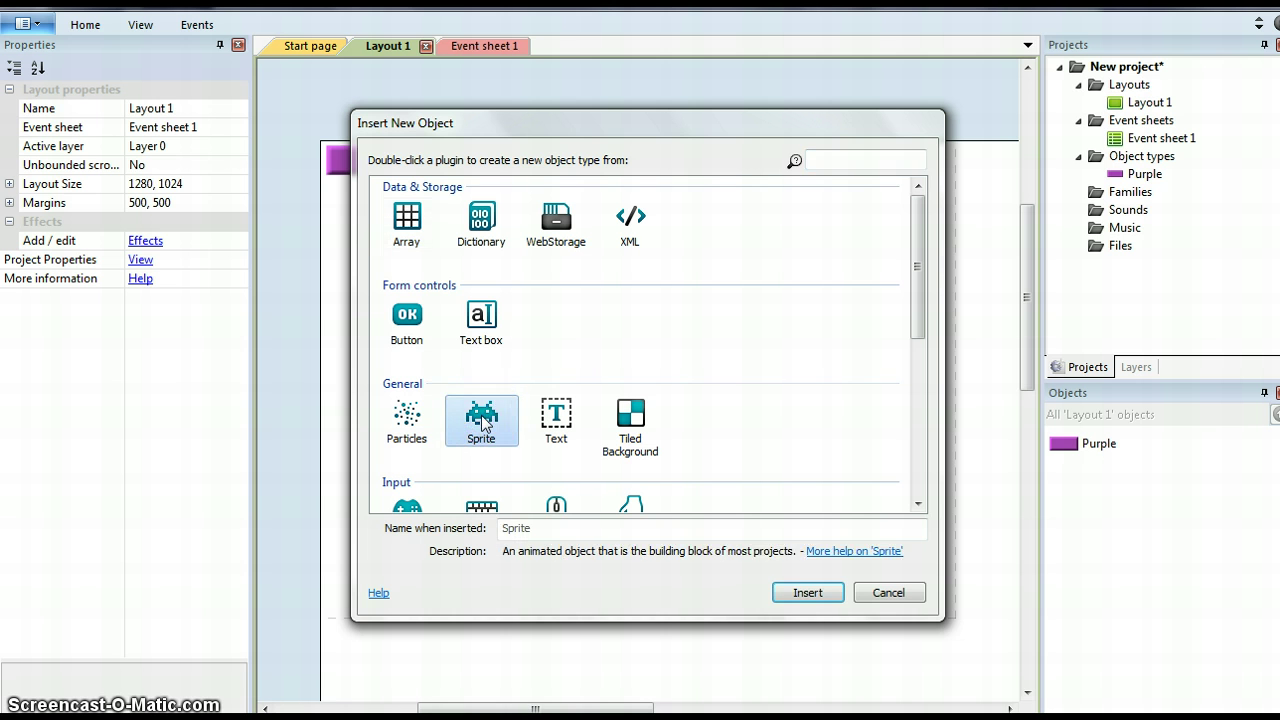
{"action": "double_click", "coordinate": [481, 421]}
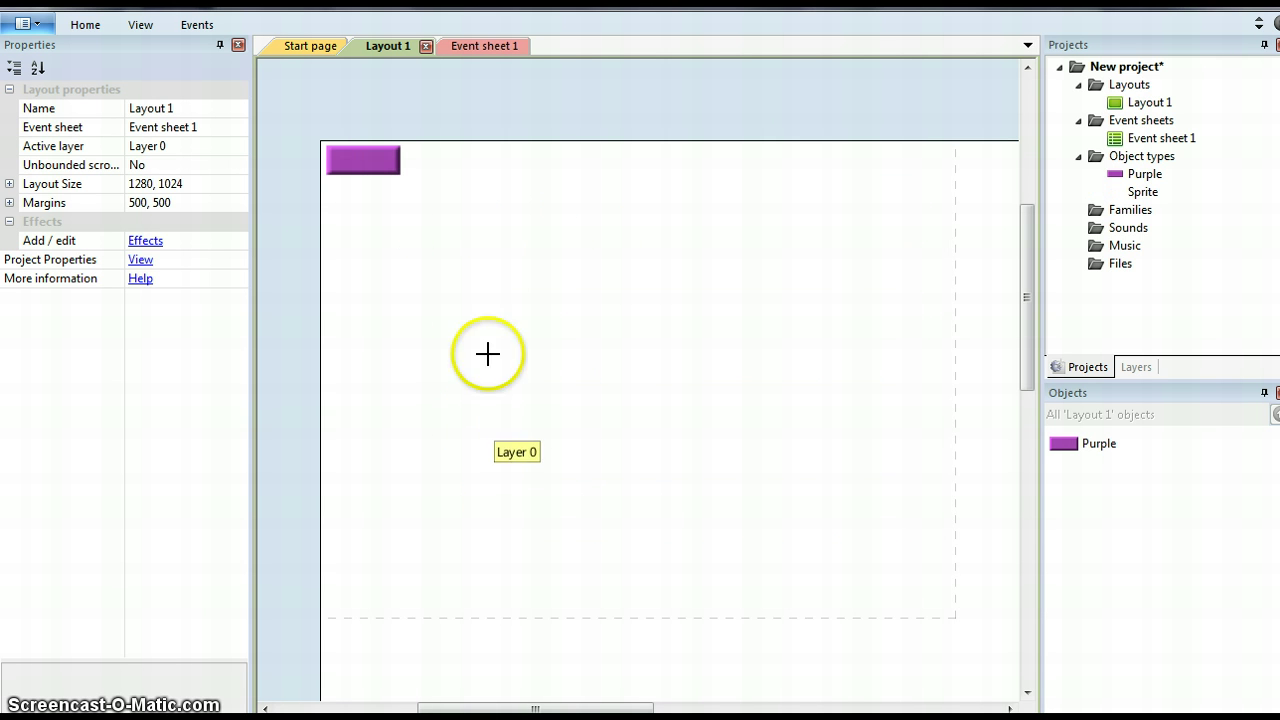
{"action": "left_click", "coordinate": [488, 270]}
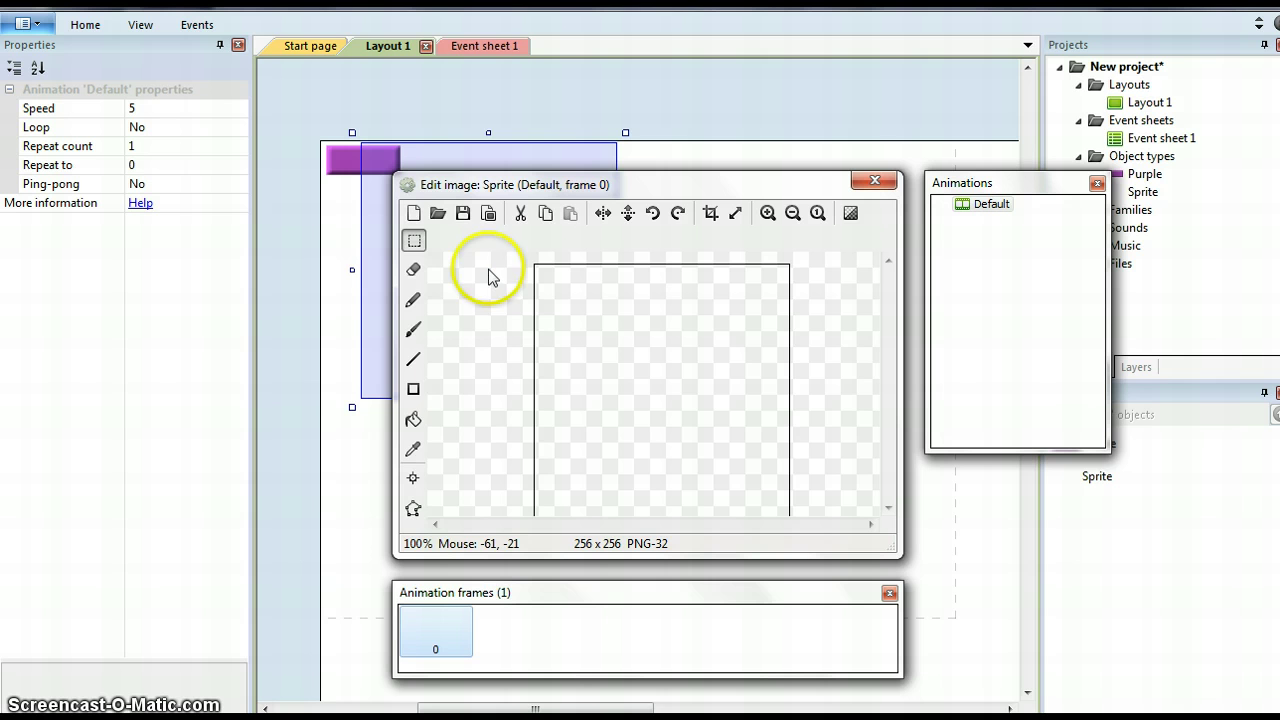
{"action": "left_click", "coordinate": [438, 214]}
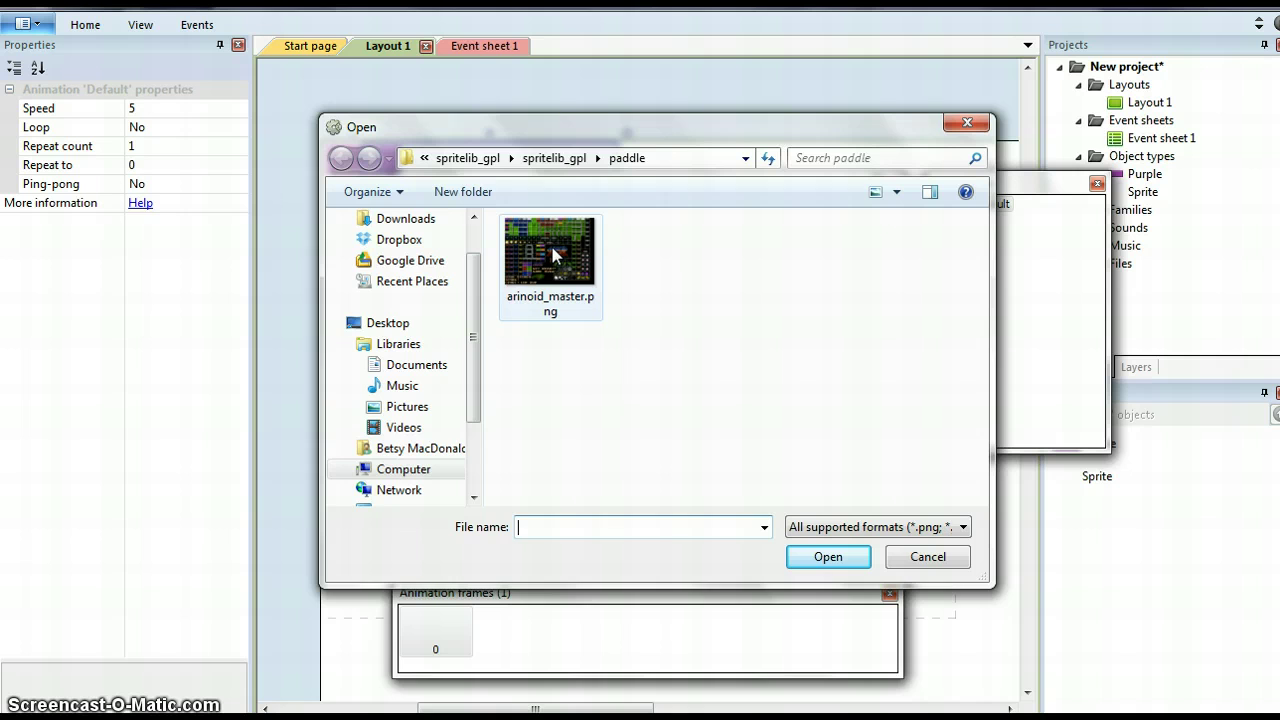
{"action": "double_click", "coordinate": [552, 248]}
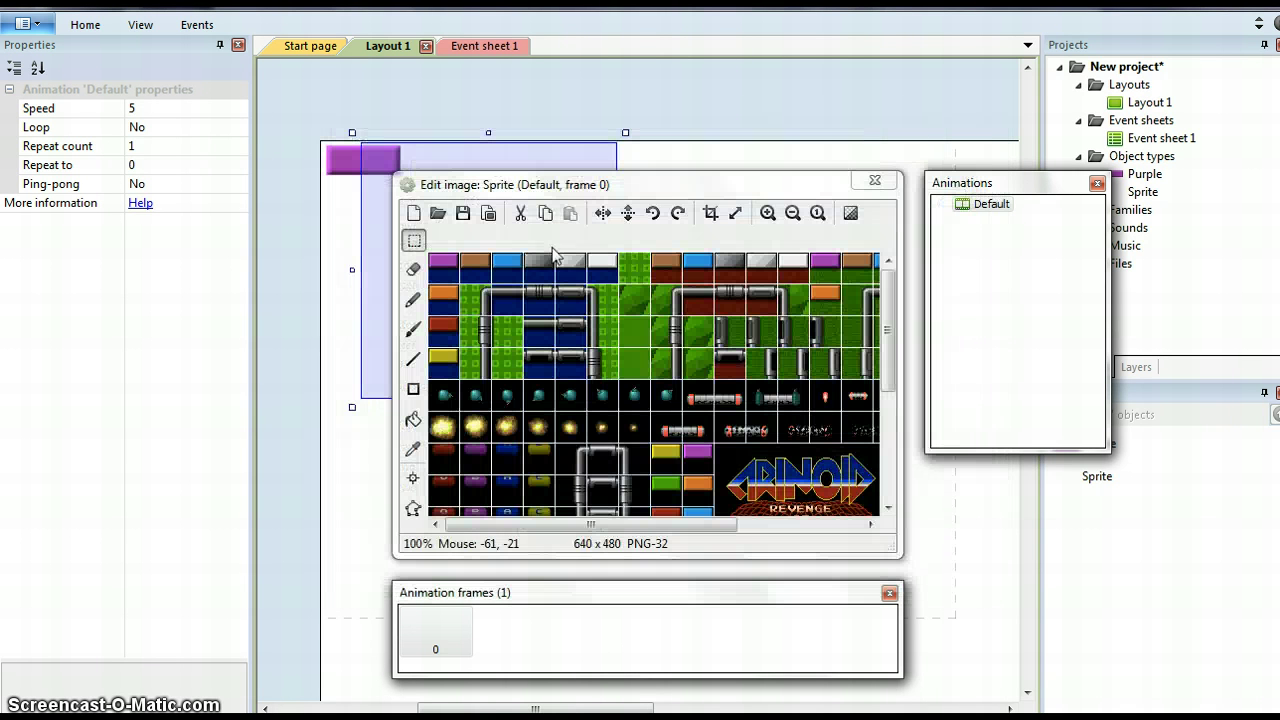
{"action": "left_click", "coordinate": [709, 380]}
Rectangle-select the blue brick on the sprite sheet and crop the frame to it.
{"action": "left_click", "coordinate": [767, 213]}
{"action": "left_click", "coordinate": [735, 305]}
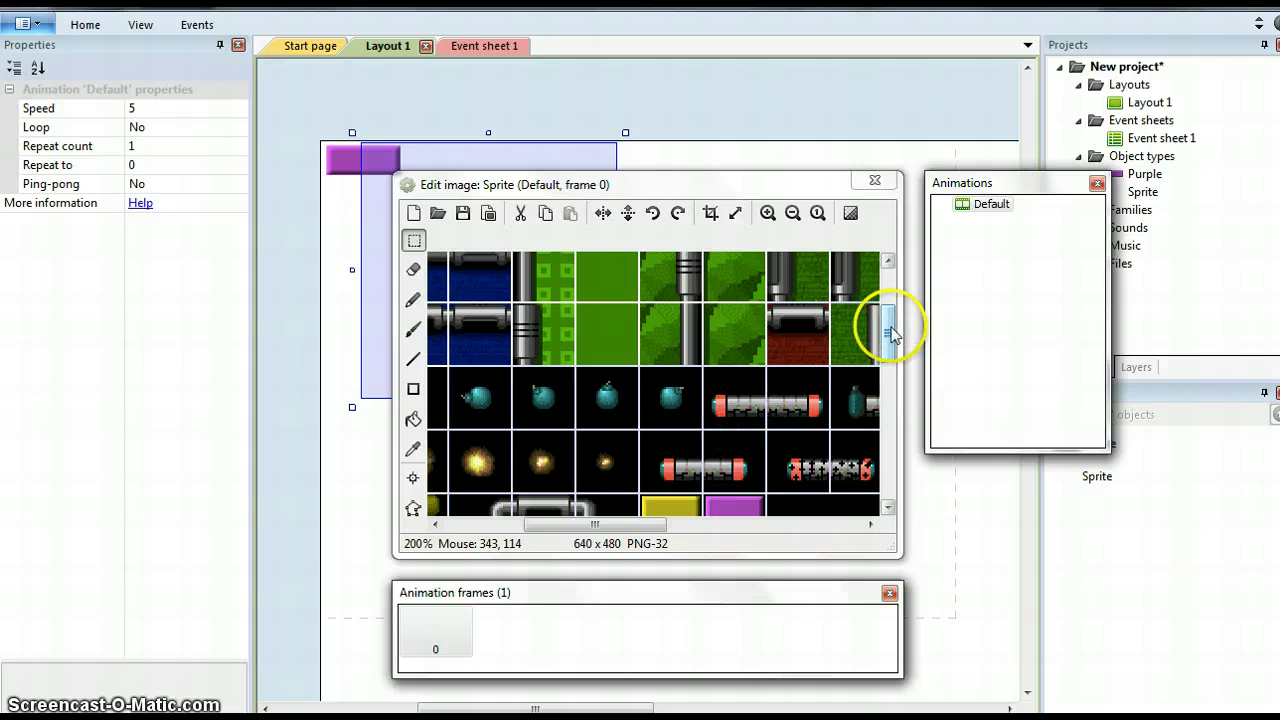
{"action": "left_click_drag", "start_coordinate": [889, 323], "coordinate": [895, 388]}
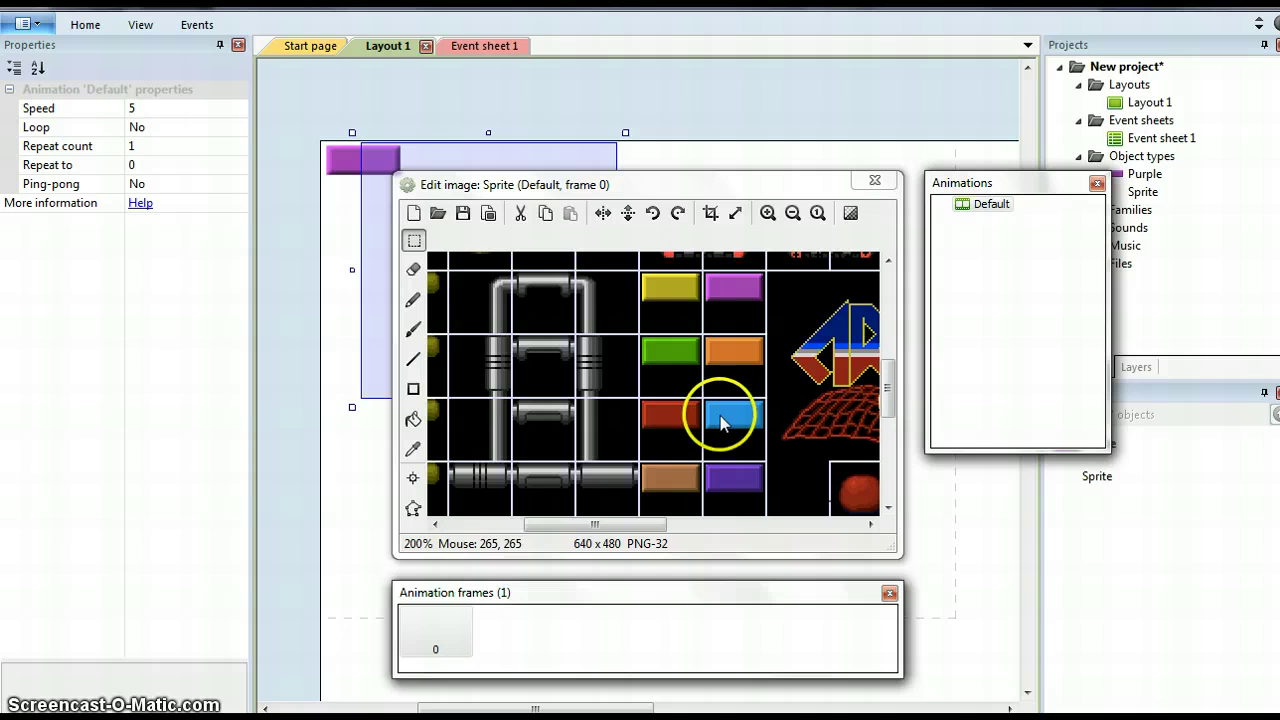
{"action": "left_click", "coordinate": [416, 238]}
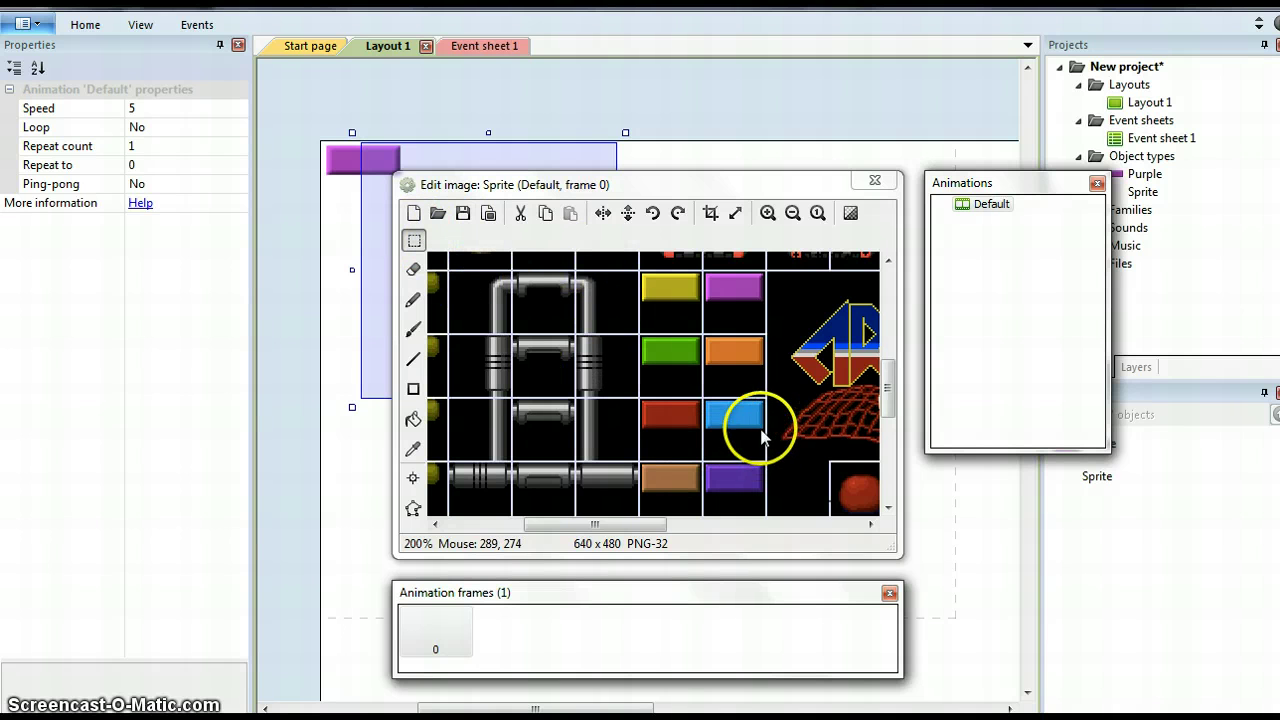
{"action": "left_click_drag", "start_coordinate": [768, 435], "coordinate": [705, 401]}
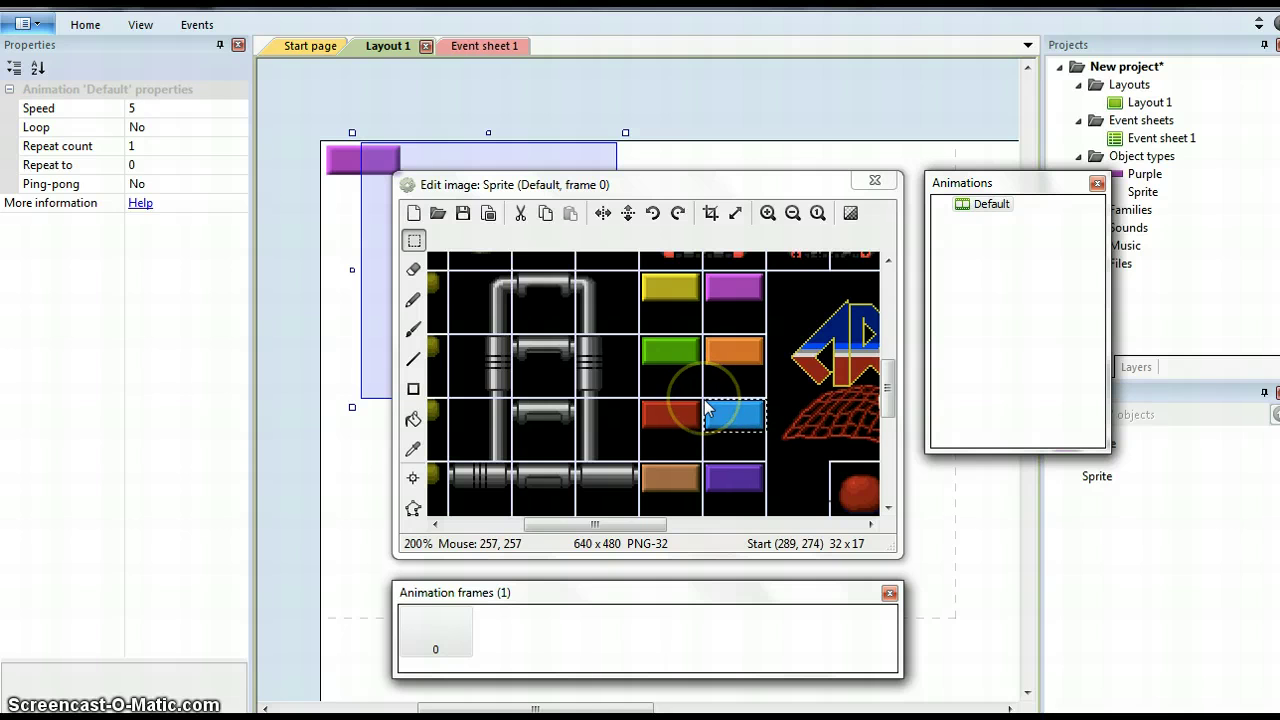
{"action": "left_click", "coordinate": [710, 213]}
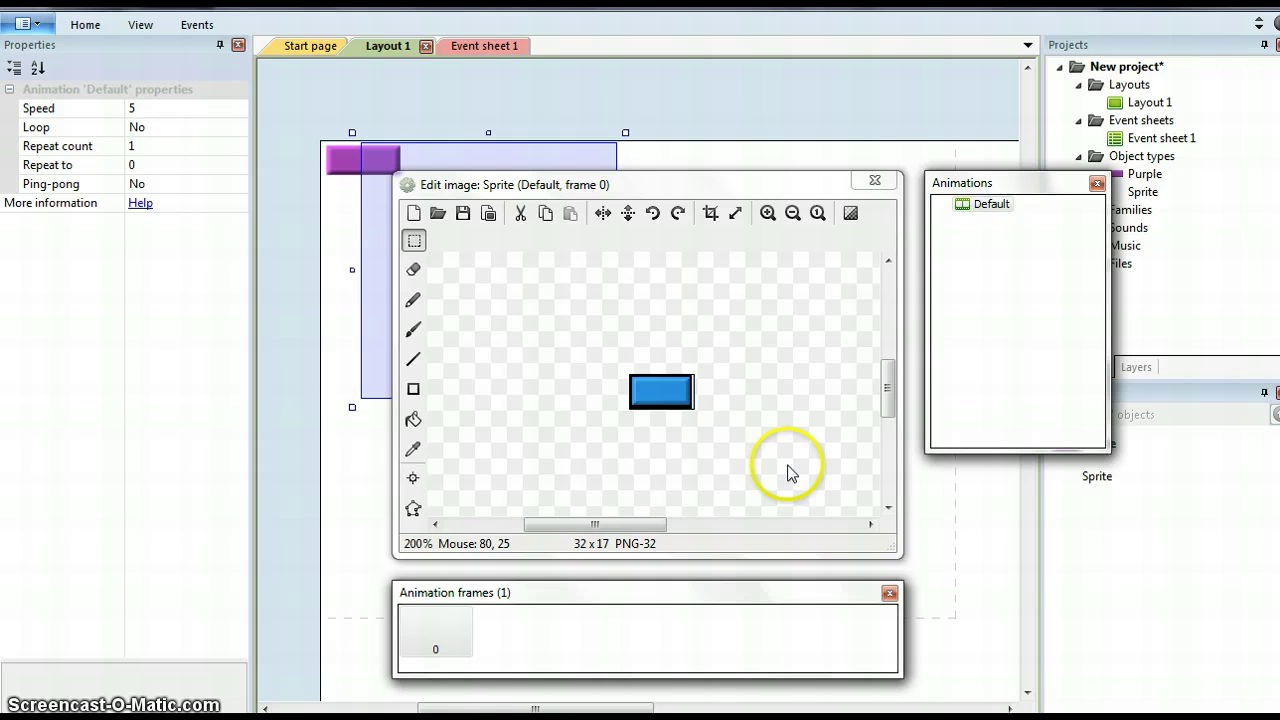
Recrop the blue brick inside its black outline to 29×14 and close the image editor.
{"action": "left_click", "coordinate": [768, 213]}
{"action": "left_click", "coordinate": [768, 213]}
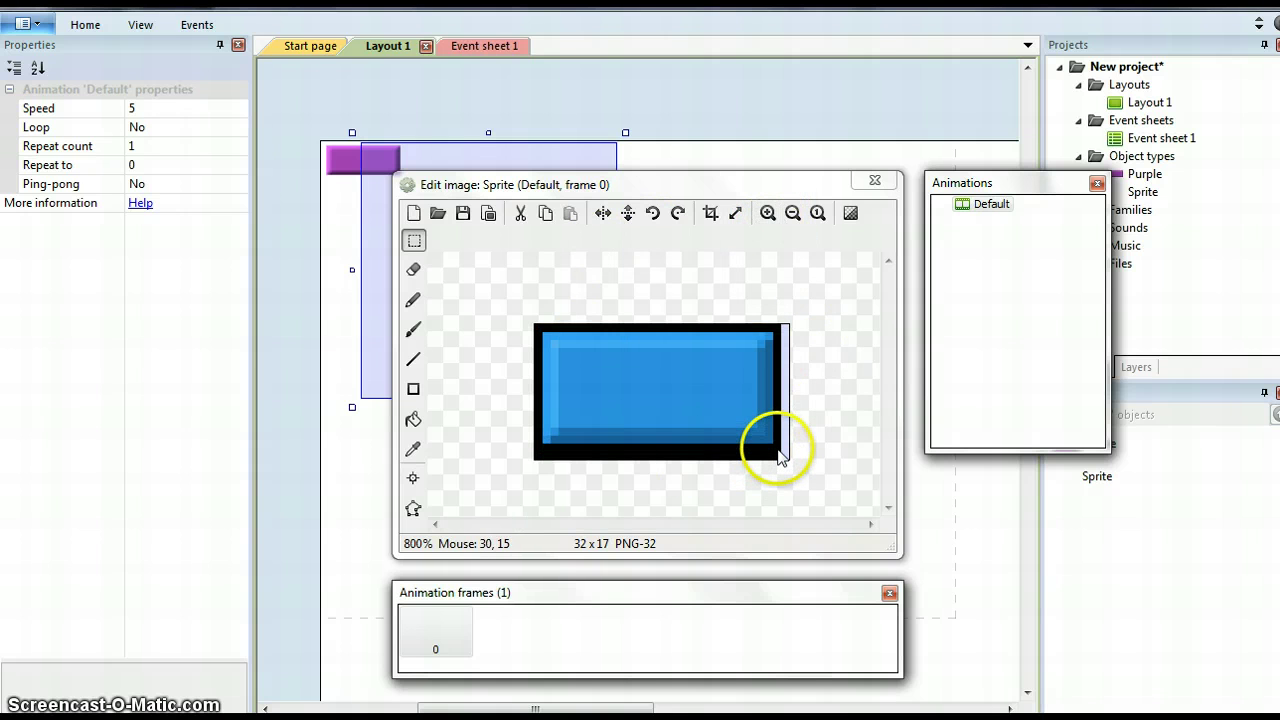
{"action": "left_click_drag", "start_coordinate": [775, 446], "coordinate": [545, 342]}
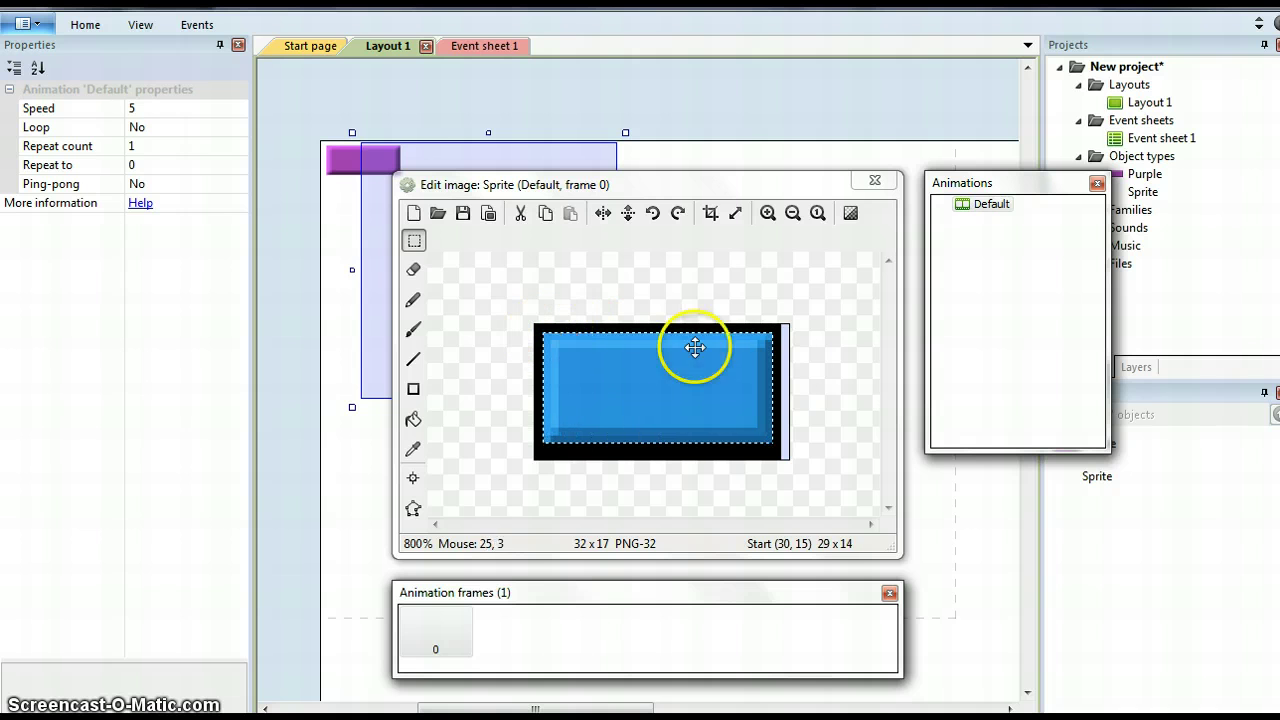
{"action": "left_click", "coordinate": [710, 214]}
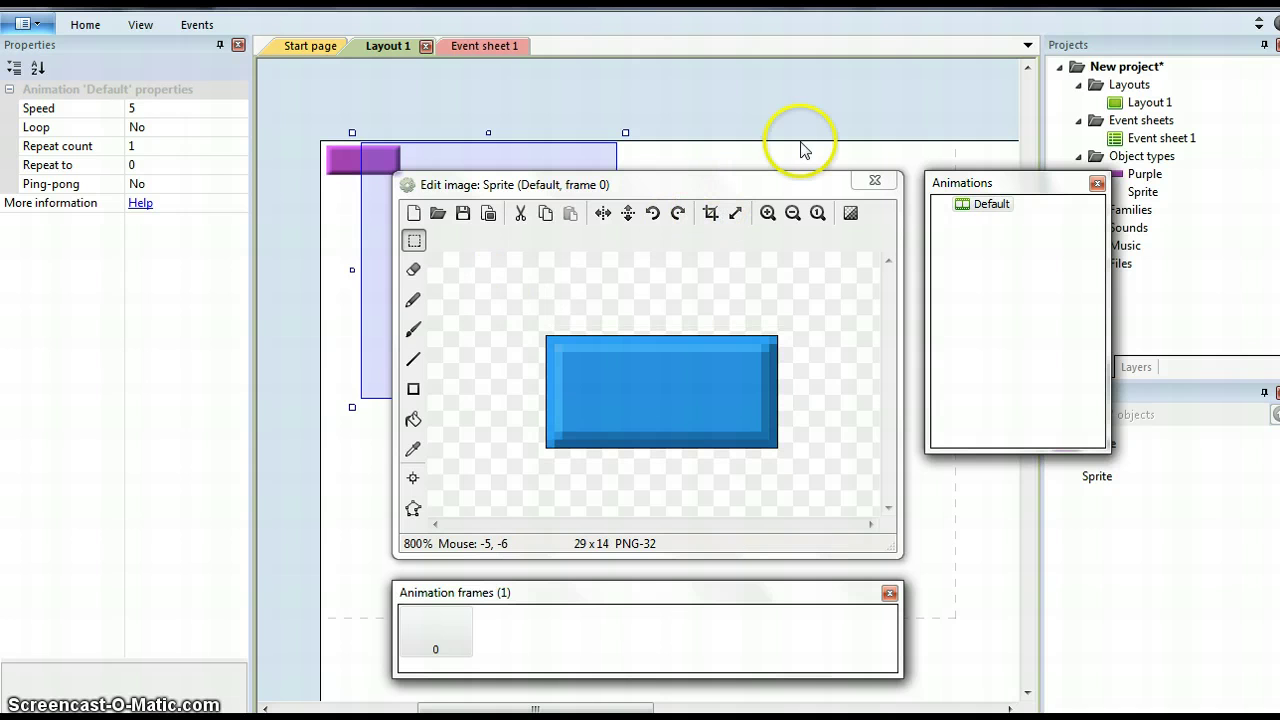
{"action": "left_click", "coordinate": [874, 181]}
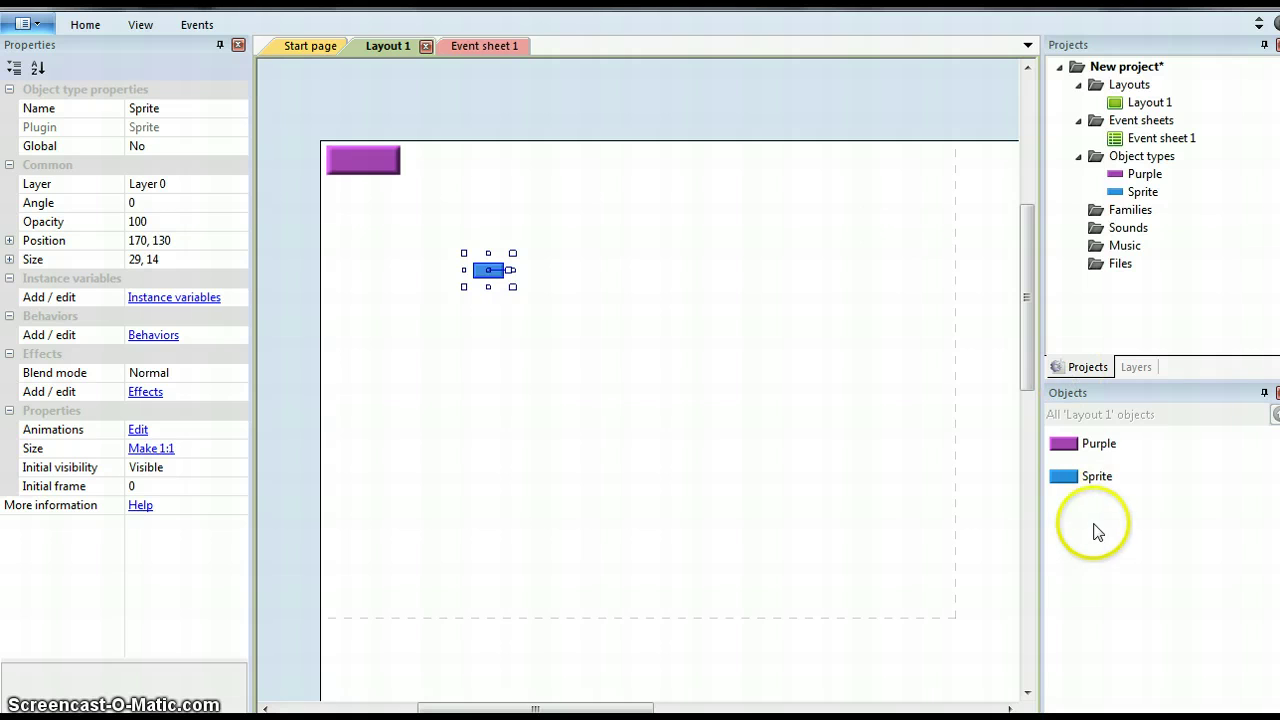
Rename the second sprite object type to Blue.
{"action": "right_click", "coordinate": [1094, 480]}
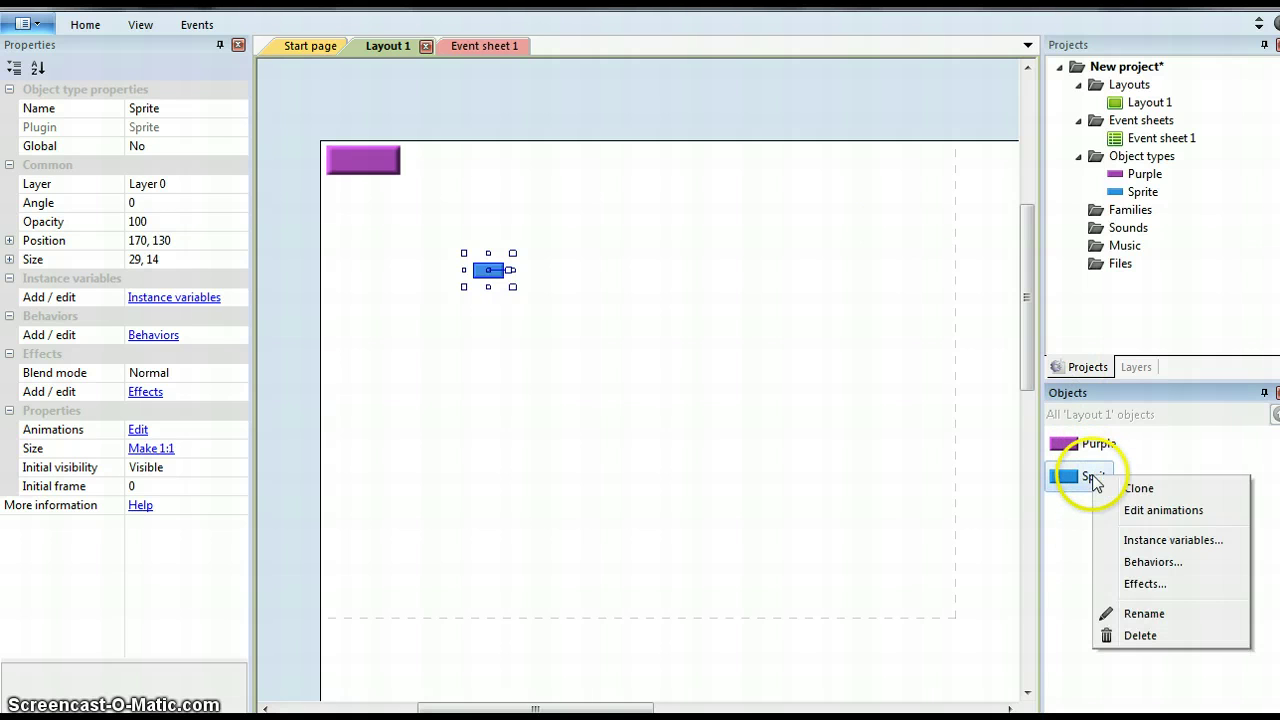
{"action": "left_click", "coordinate": [1110, 613]}
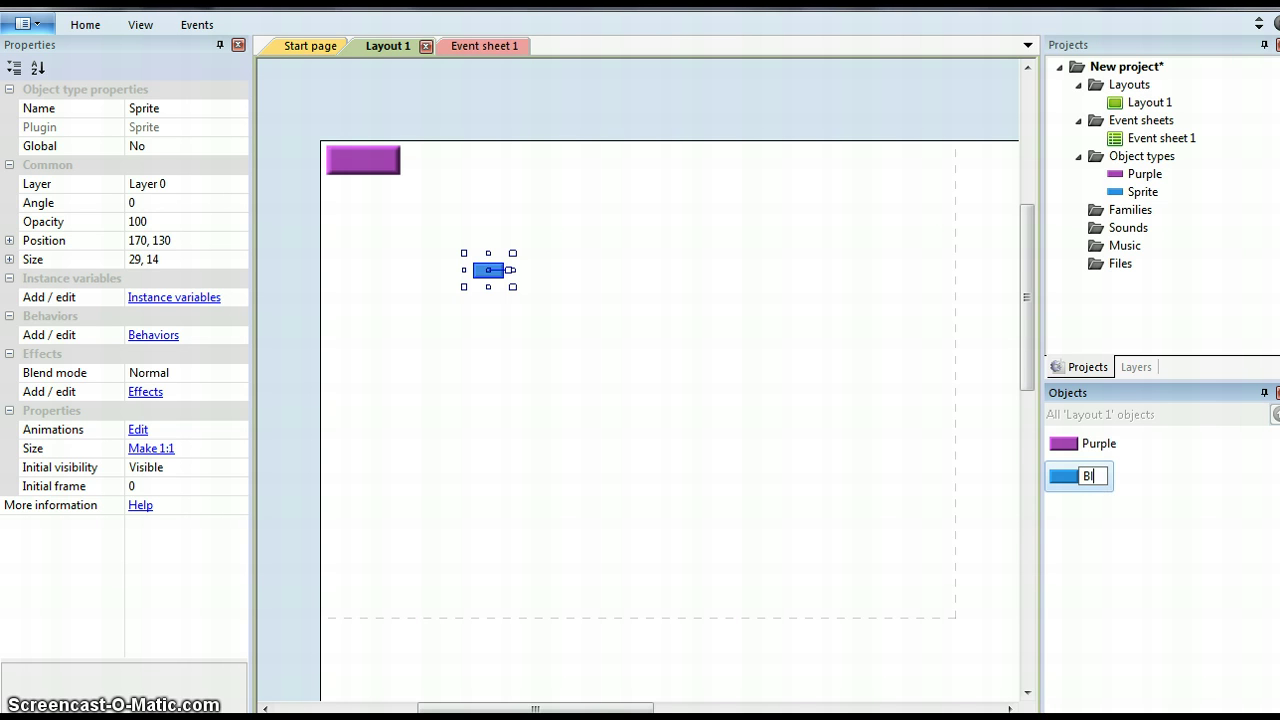
{"action": "key", "text": "Return"}
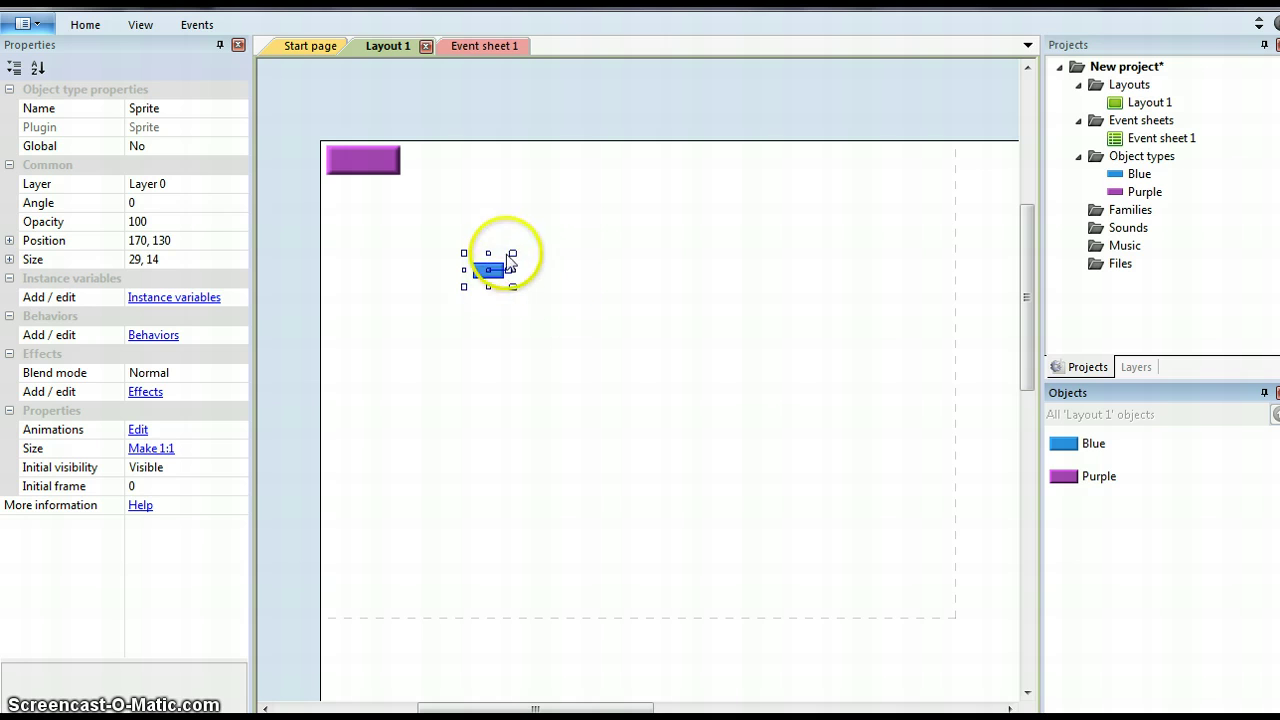
Change the blue brick's size from 29, 14 to 75, 30.
{"action": "left_click", "coordinate": [179, 258]}
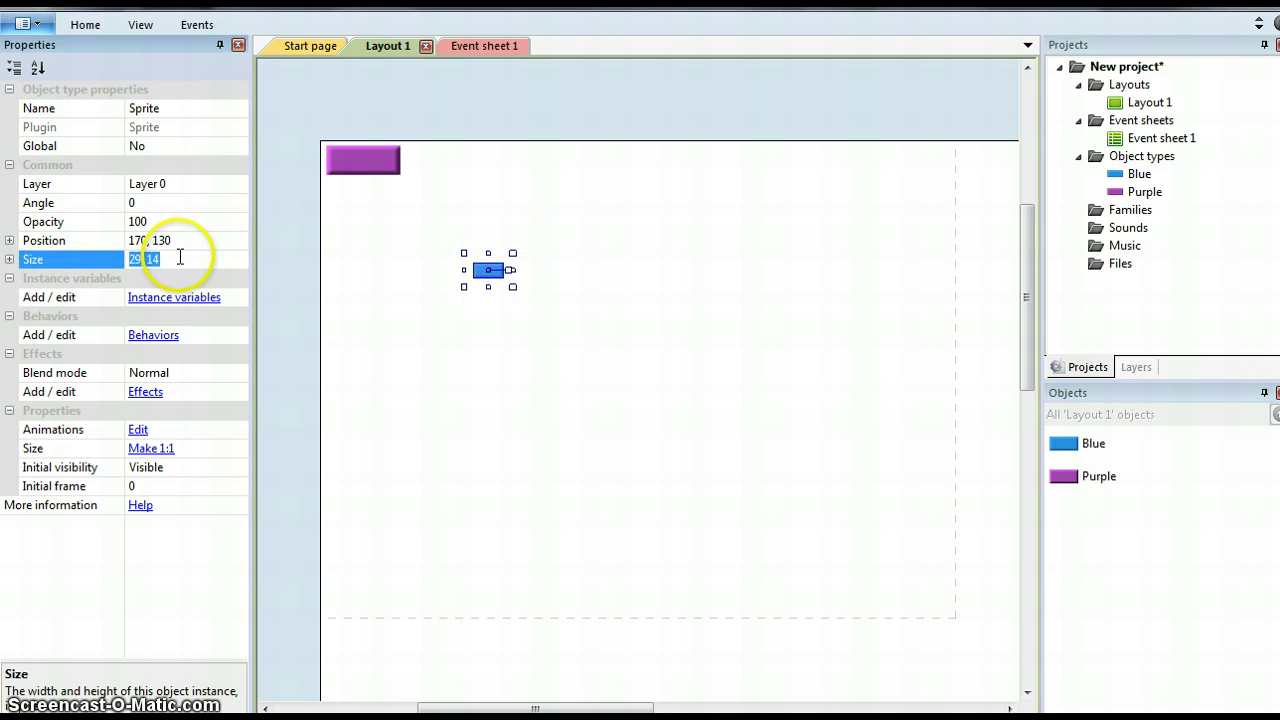
{"action": "left_click_drag", "start_coordinate": [178, 256], "coordinate": [125, 259]}
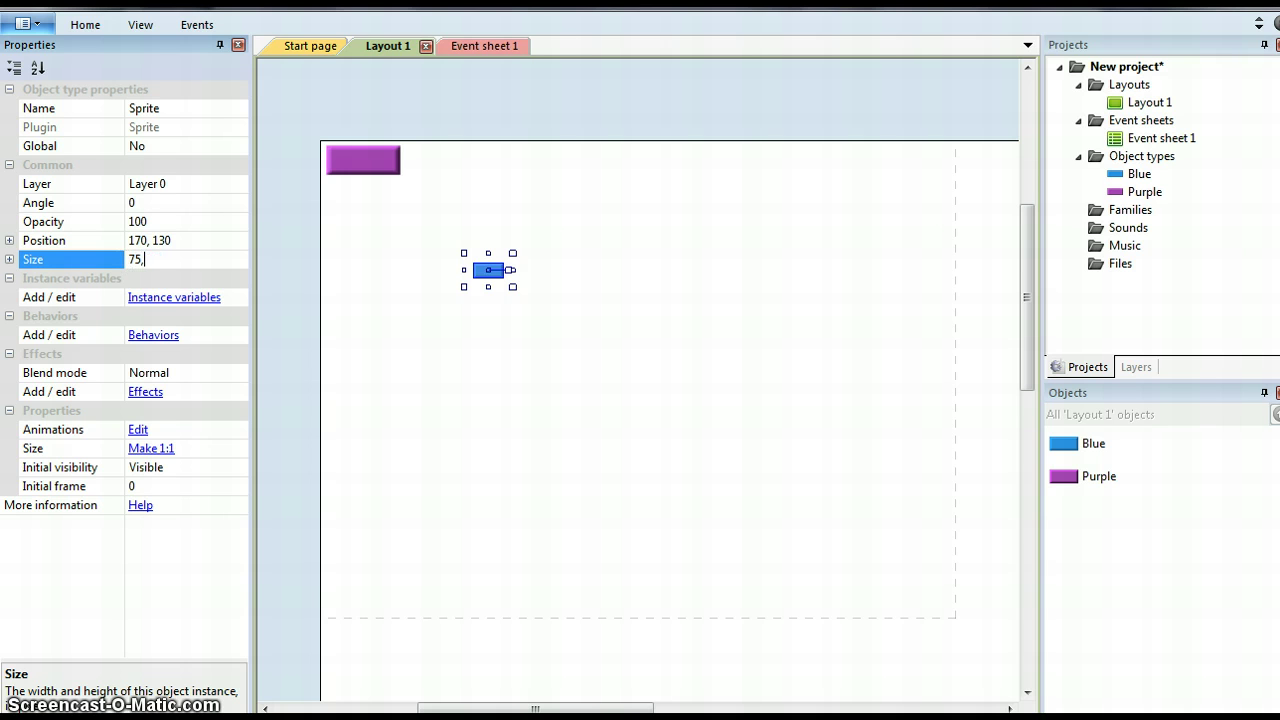
{"action": "key", "text": "Return"}
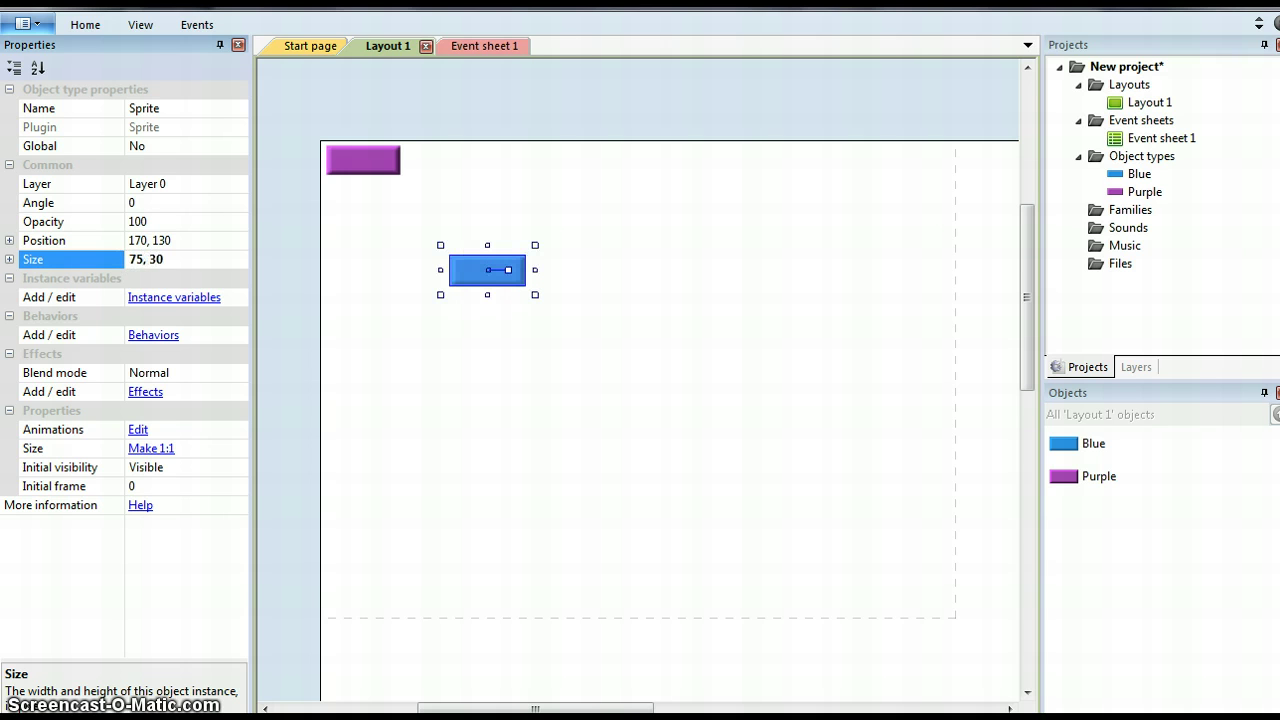
Move the blue brick into the top row beside the purple brick and copy it to 219, 22.
{"action": "left_click_drag", "start_coordinate": [474, 269], "coordinate": [431, 169]}
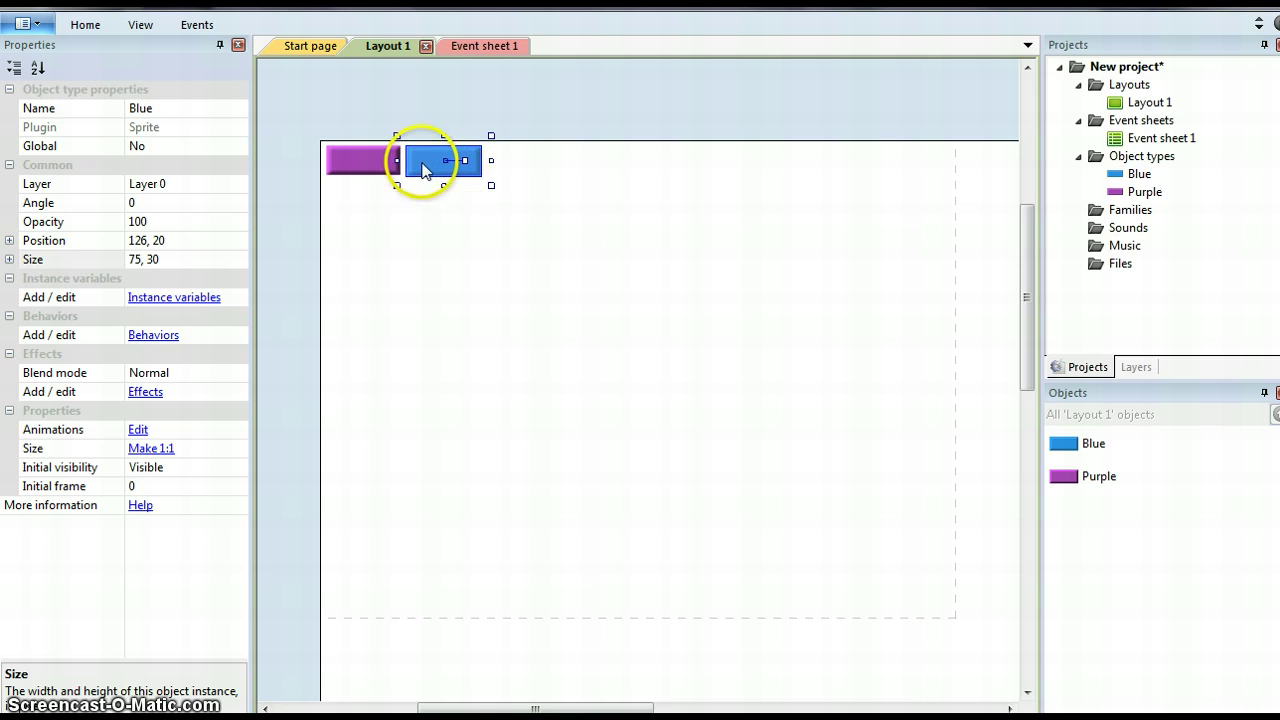
{"action": "left_click", "coordinate": [497, 168]}
{"action": "left_click_drag", "start_coordinate": [497, 168], "coordinate": [455, 168]}
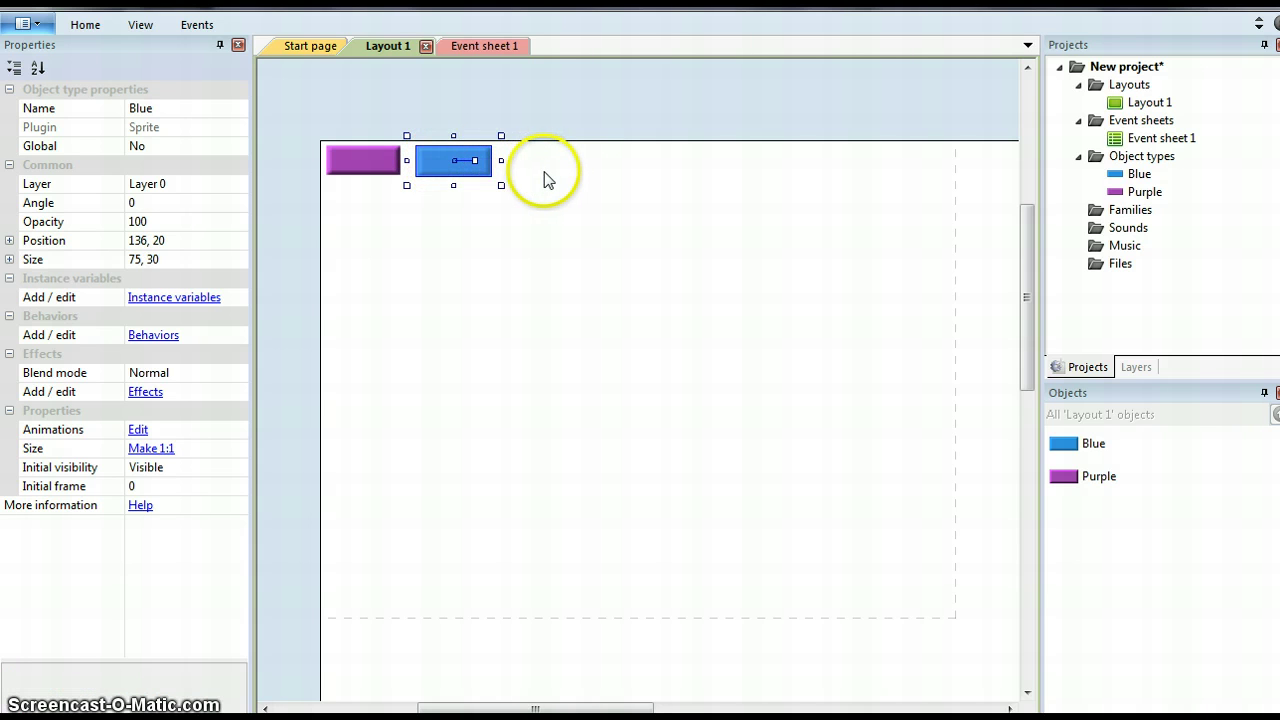
{"action": "left_click_drag", "start_coordinate": [478, 166], "coordinate": [522, 173], "text": "ctrl"}
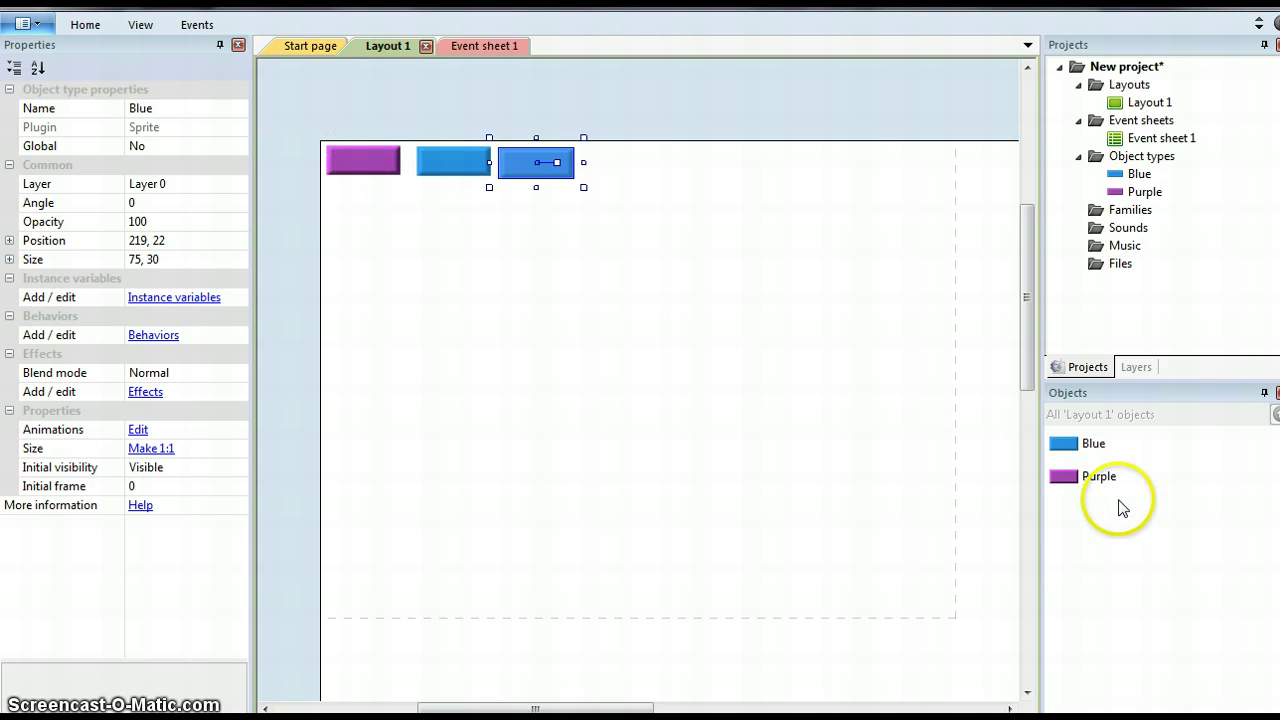
Add a purple brick sized 75×30 and duplicate it, placing bricks at 322, 12 and 420, 26.
{"action": "left_click_drag", "start_coordinate": [1066, 486], "coordinate": [636, 157]}
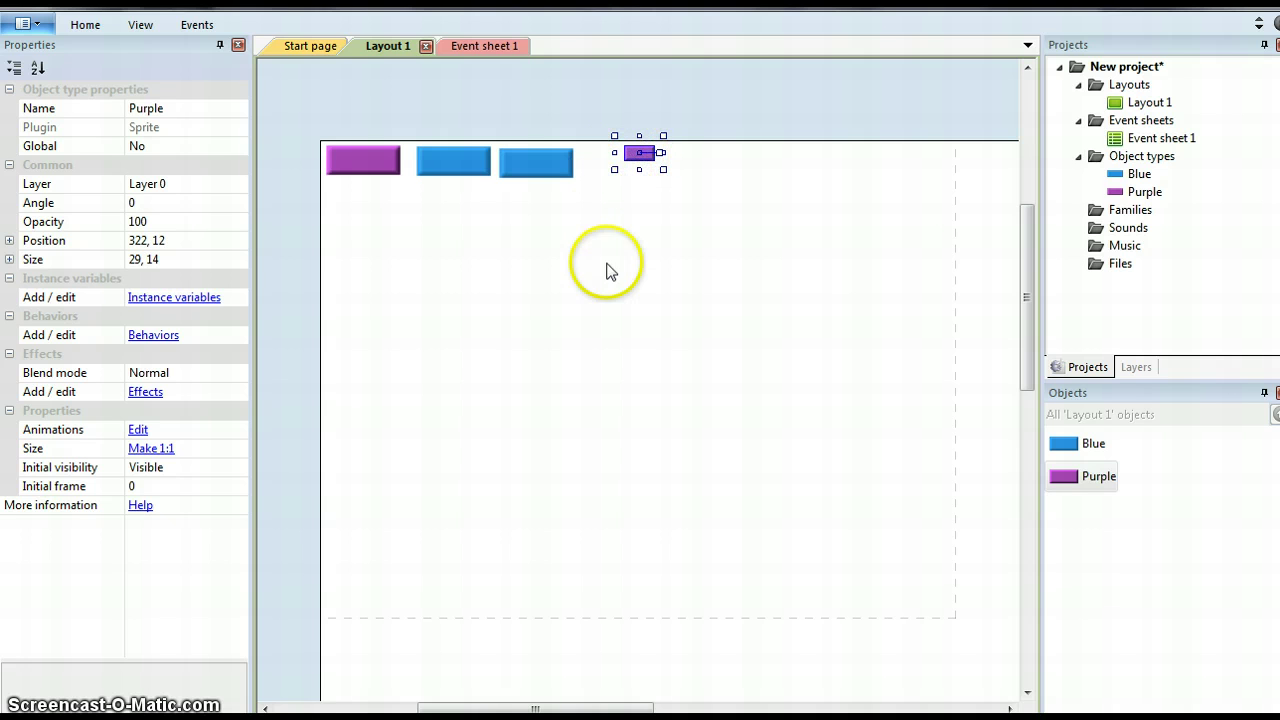
{"action": "left_click", "coordinate": [191, 258]}
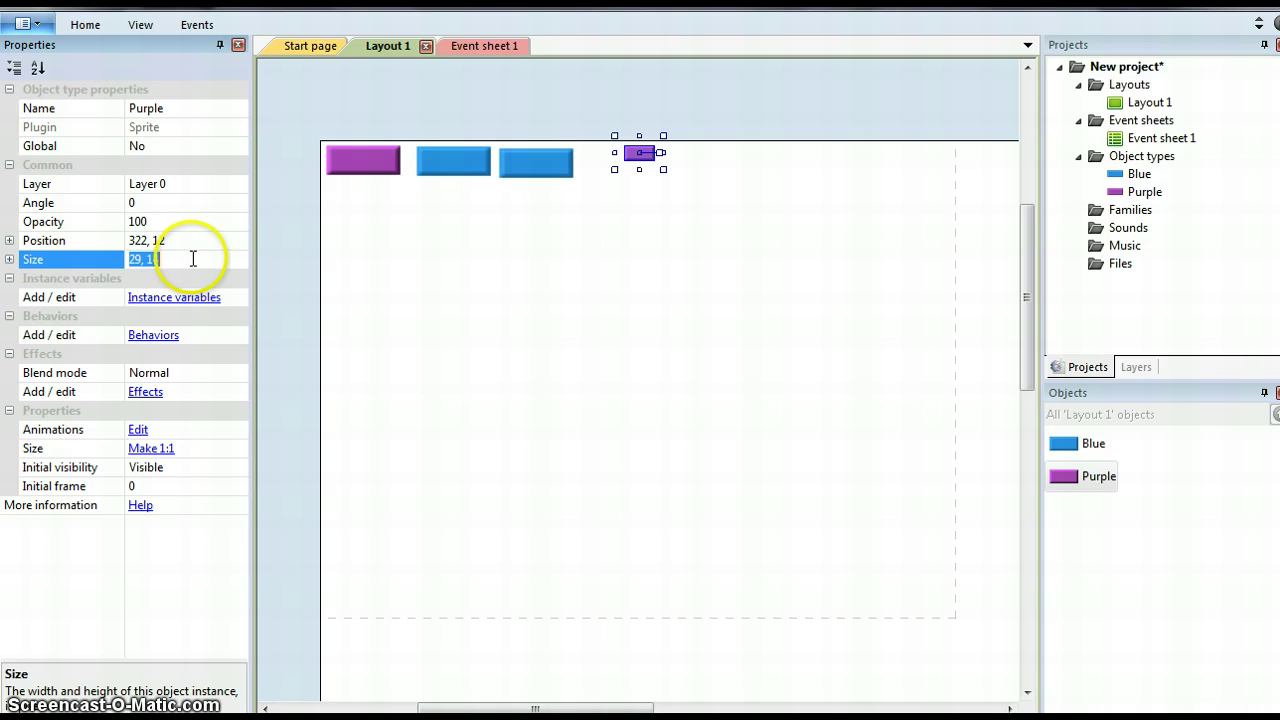
{"action": "type", "text": "75, 30"}
{"action": "key", "text": "Return"}
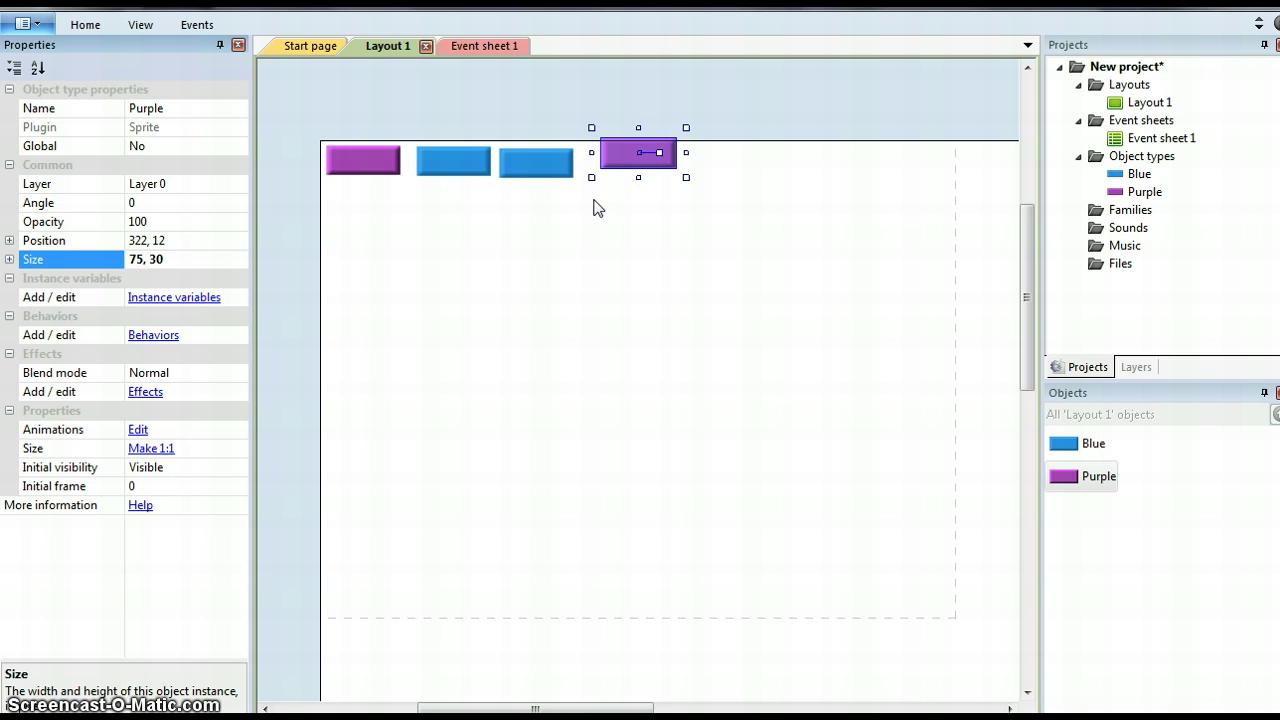
{"action": "left_click", "coordinate": [626, 160]}
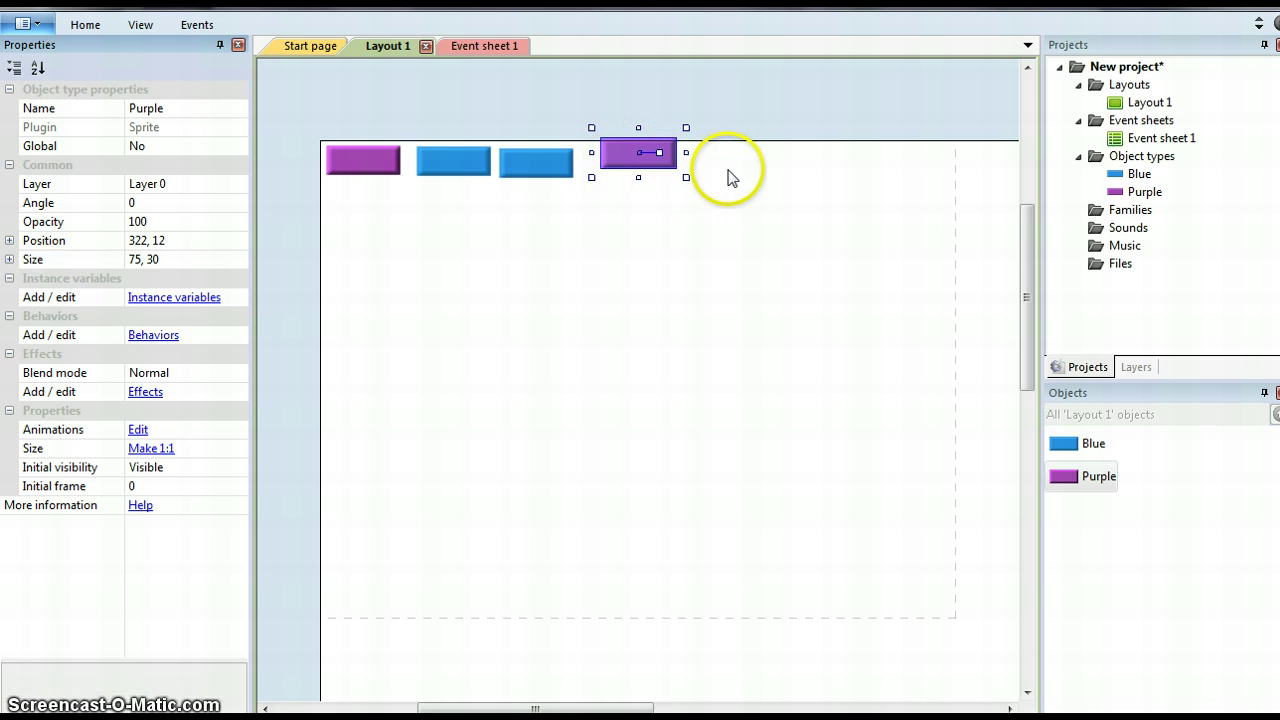
{"action": "key", "text": "ctrl+v"}
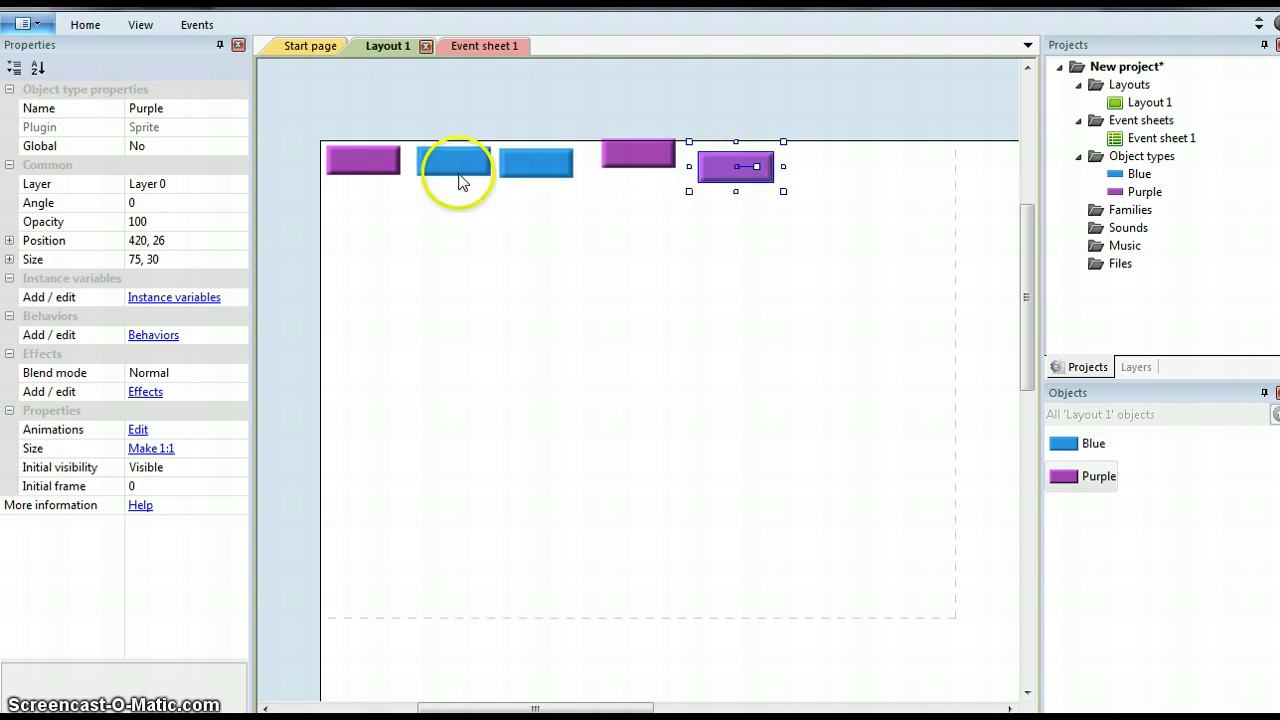
Nudge the first blue brick against the purple one and set its Position to 124, 20.
{"action": "left_click_drag", "start_coordinate": [450, 172], "coordinate": [436, 171]}
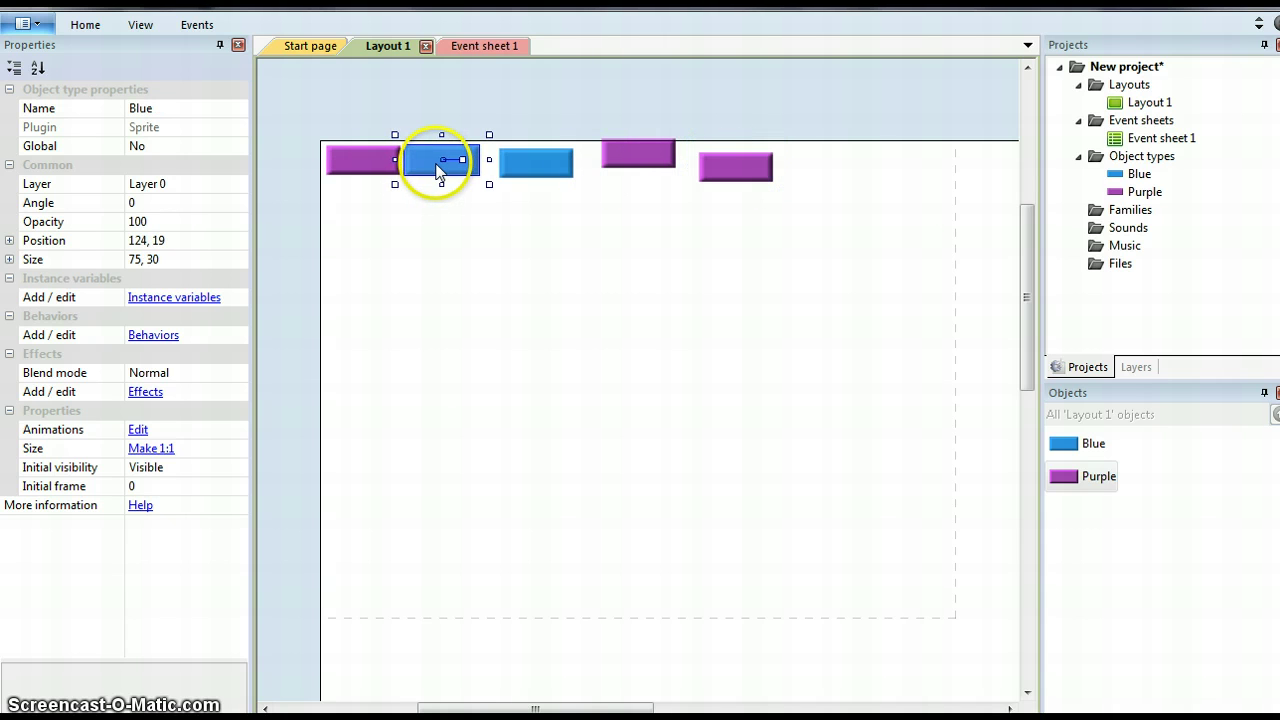
{"action": "left_click", "coordinate": [452, 256]}
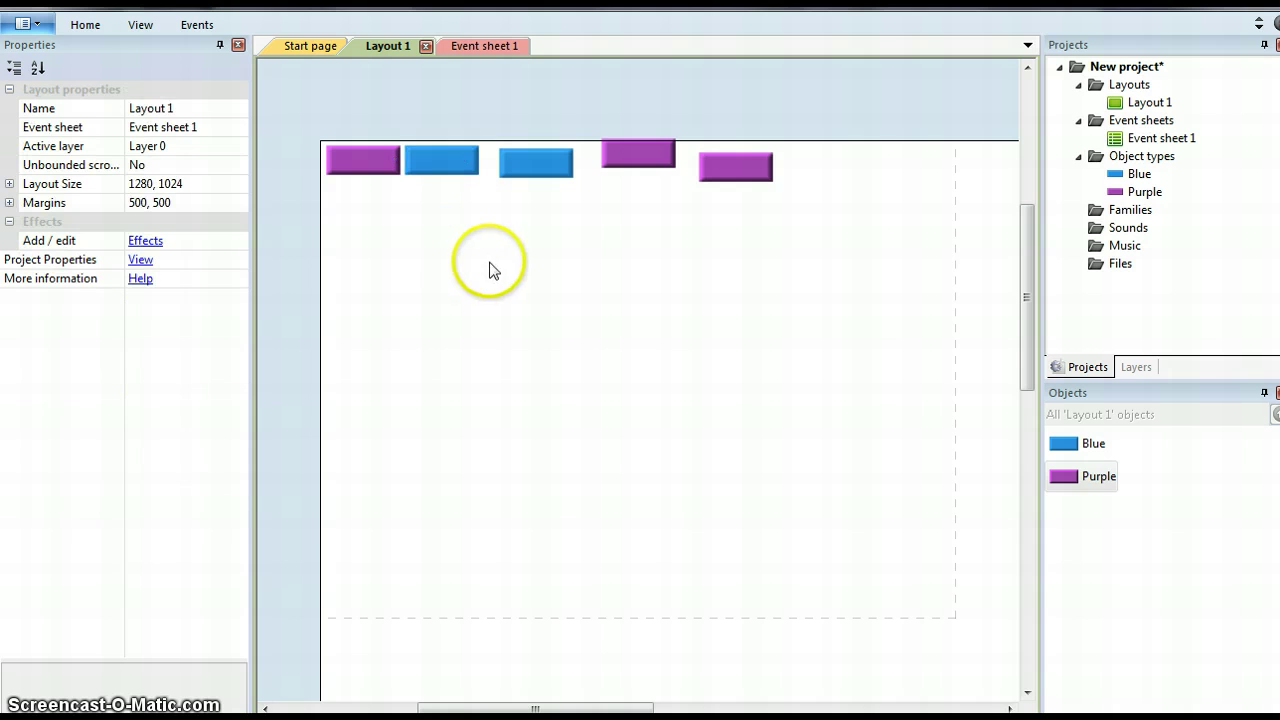
{"action": "left_click", "coordinate": [444, 168]}
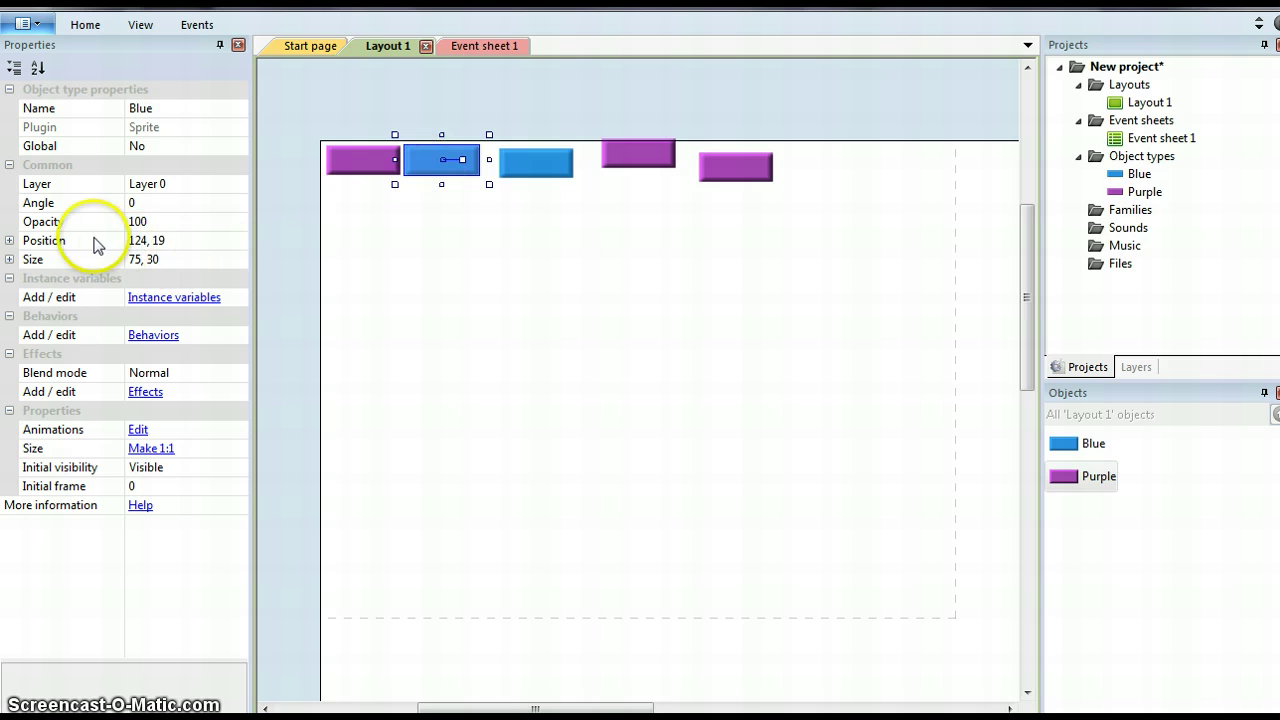
{"action": "left_click", "coordinate": [164, 241]}
{"action": "left_click", "coordinate": [161, 240]}
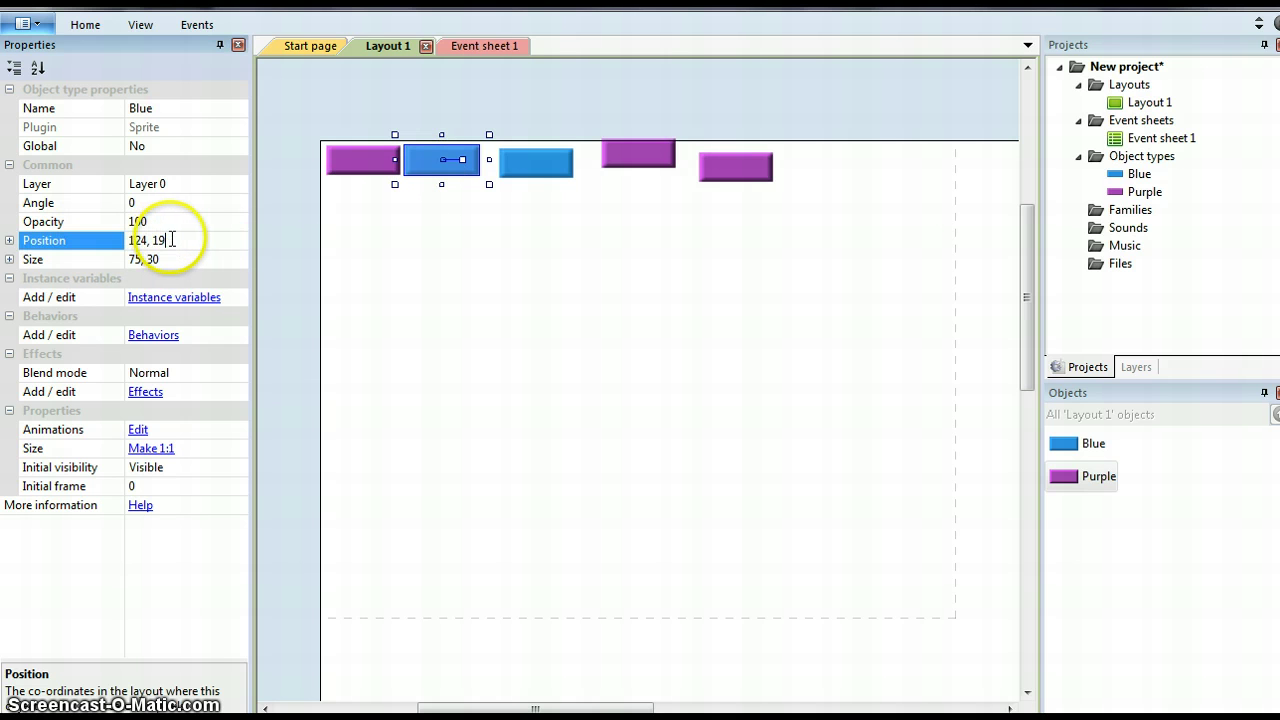
{"action": "double_click", "coordinate": [158, 240]}
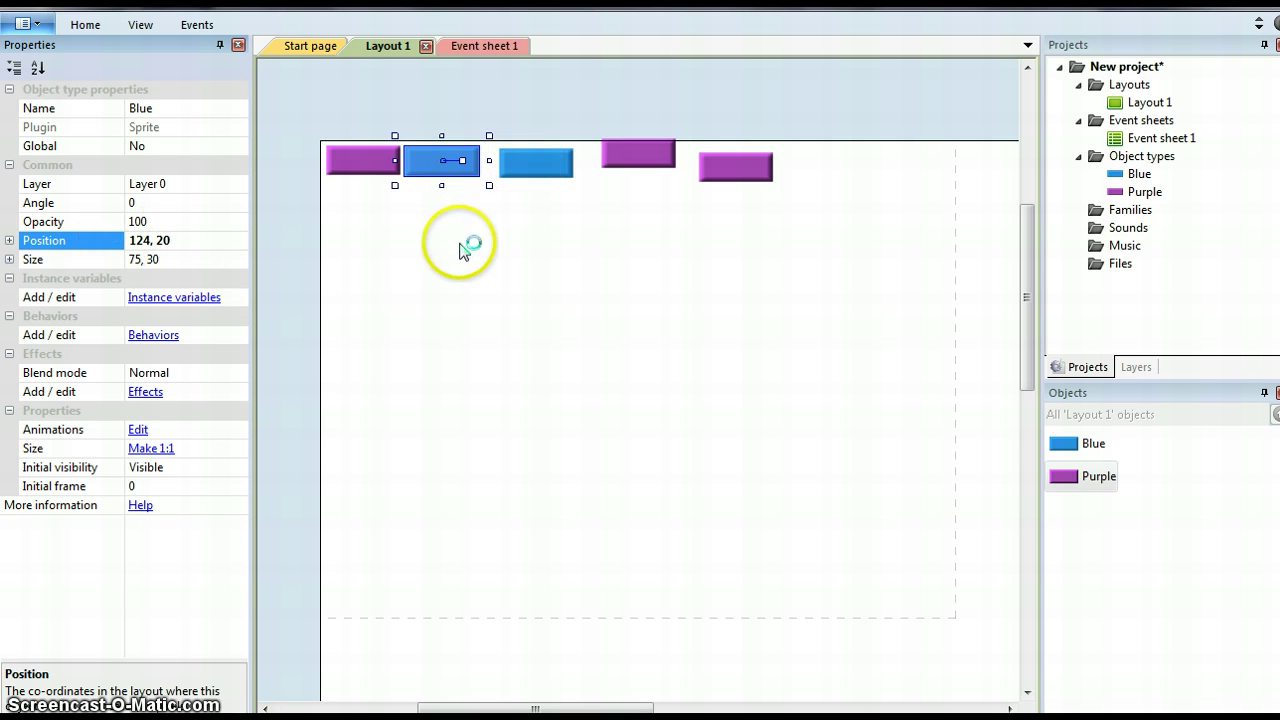
Swap the second blue brick and a purple brick so the row alternates purple, blue, purple, blue.
{"action": "left_click_drag", "start_coordinate": [563, 163], "coordinate": [680, 246]}
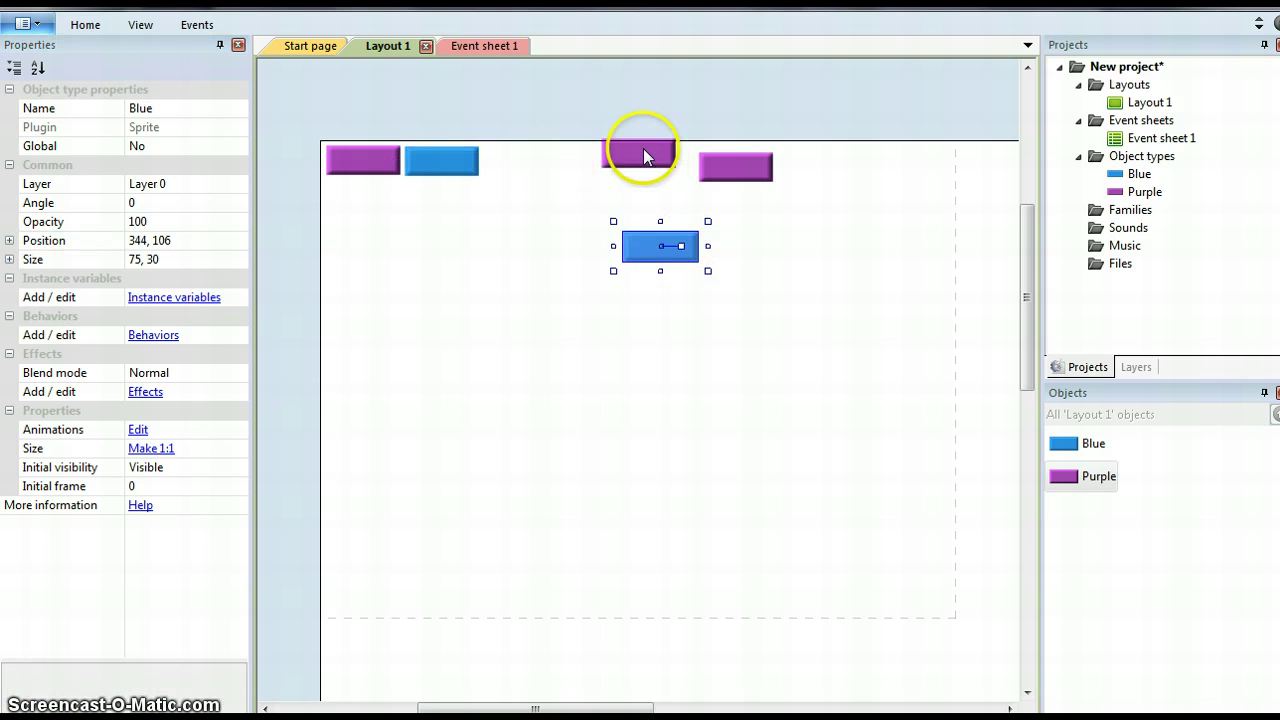
{"action": "left_click_drag", "start_coordinate": [640, 155], "coordinate": [526, 156]}
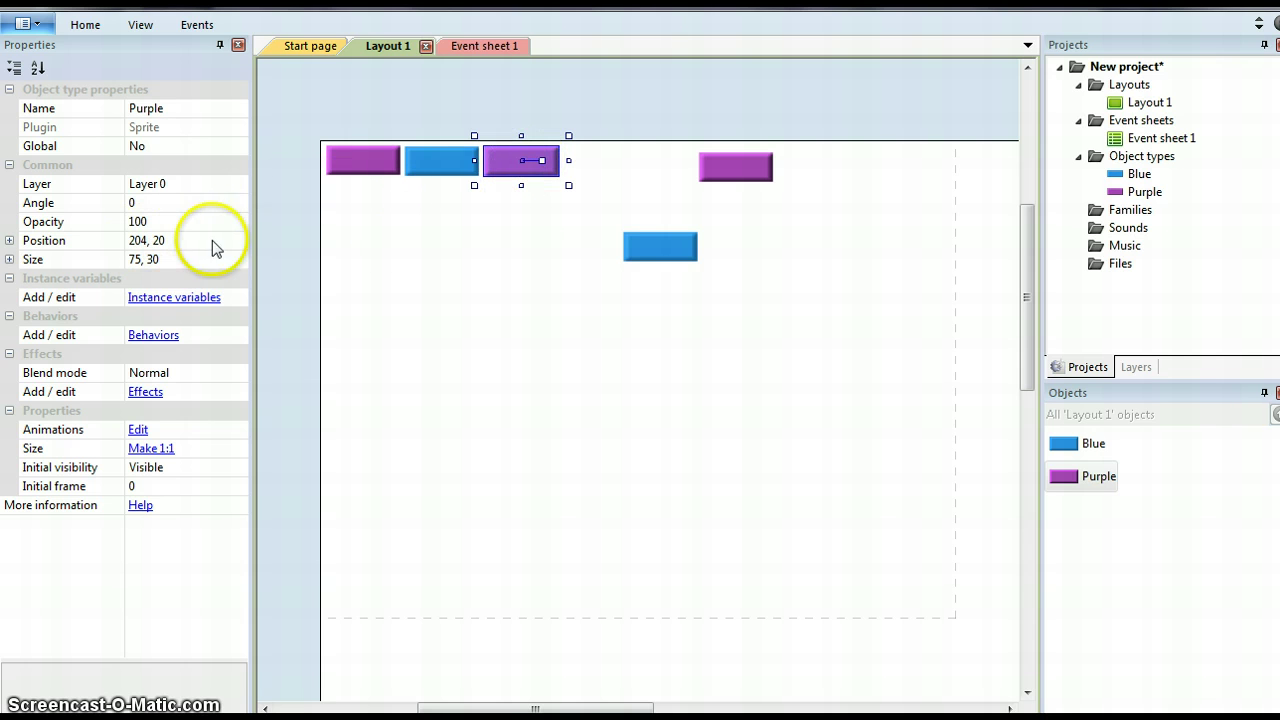
{"action": "left_click_drag", "start_coordinate": [658, 252], "coordinate": [597, 168]}
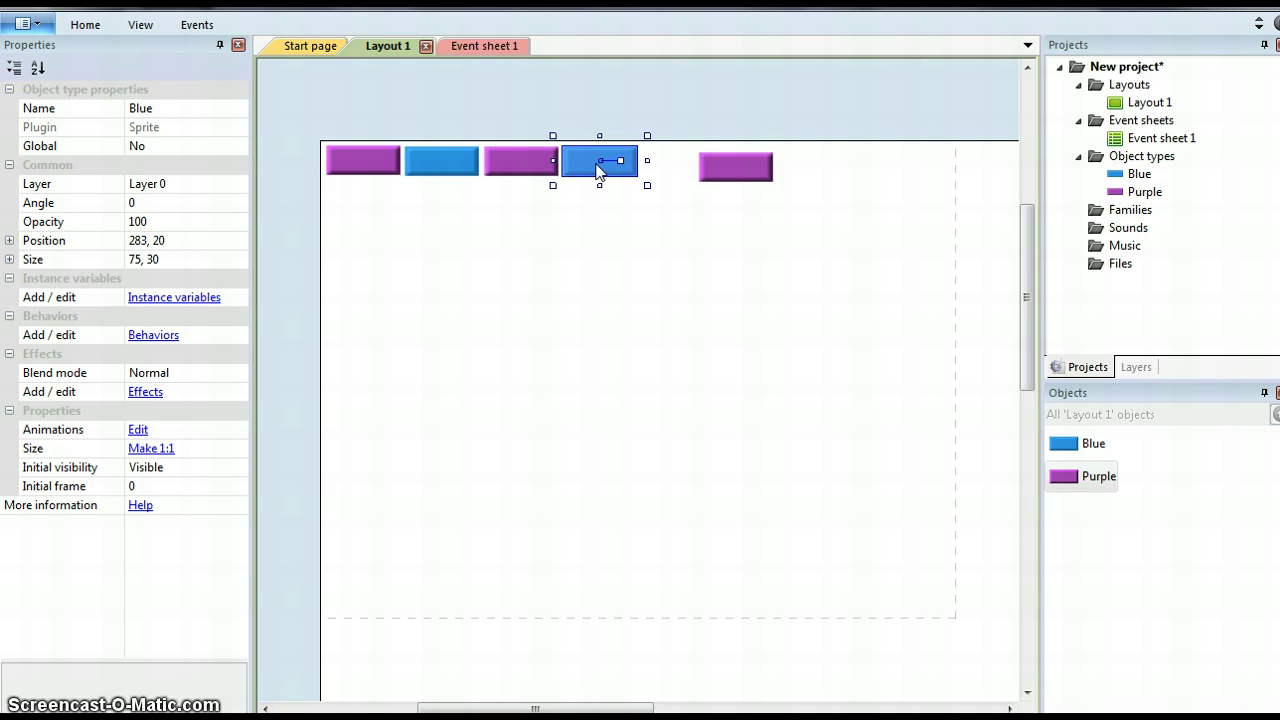
{"action": "left_click", "coordinate": [640, 262]}
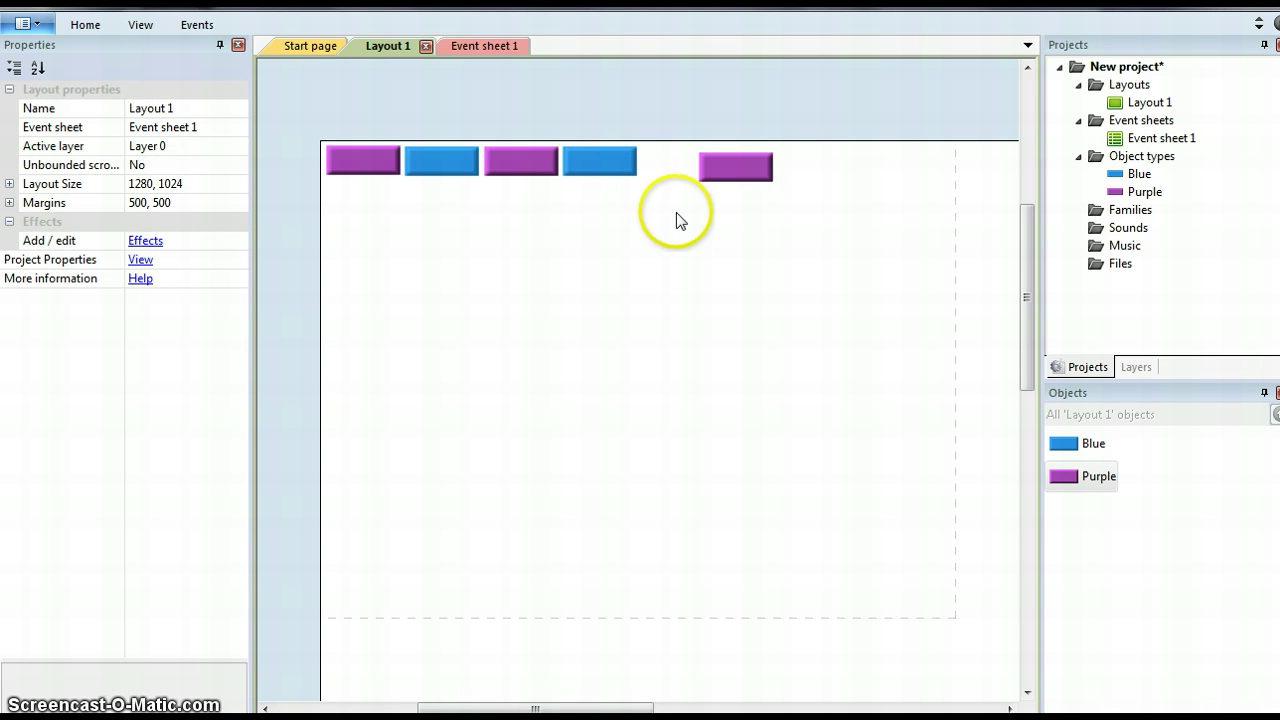
Move the last purple brick to the row's end and nudge it up one pixel.
{"action": "left_click_drag", "start_coordinate": [722, 170], "coordinate": [667, 167]}
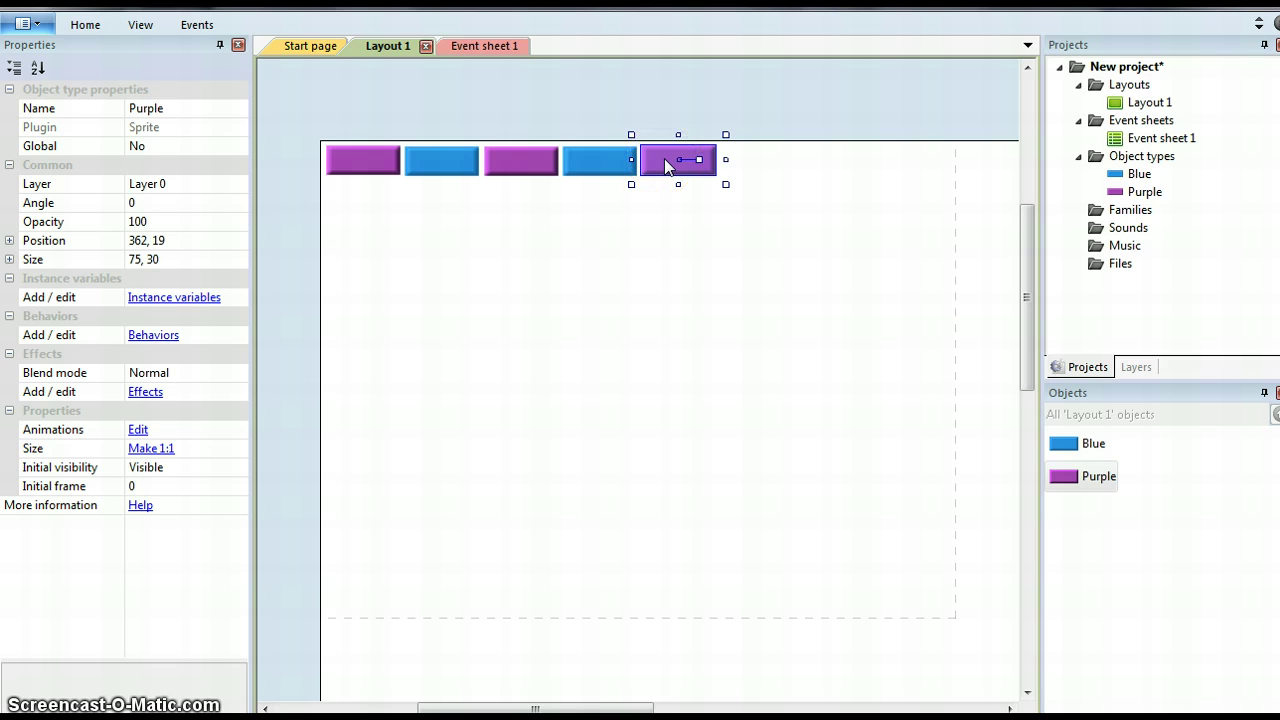
{"action": "left_click_drag", "start_coordinate": [667, 167], "coordinate": [667, 167]}
{"action": "key", "text": "Up"}
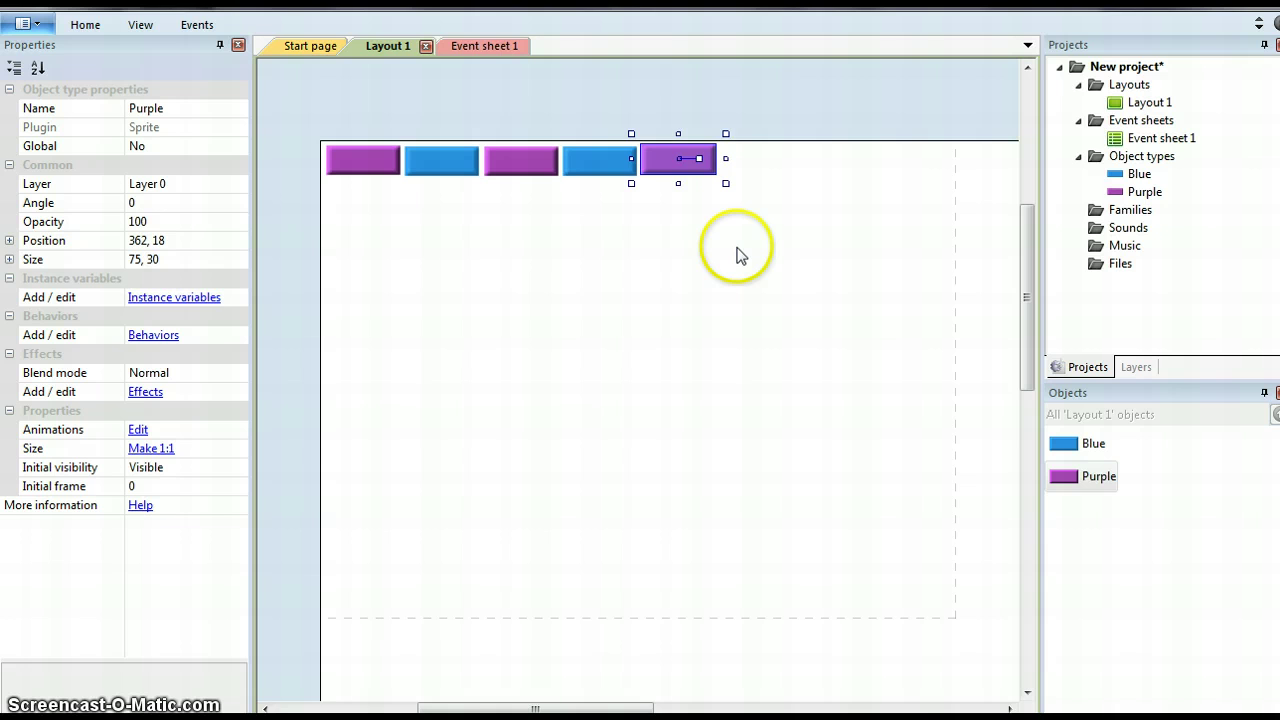